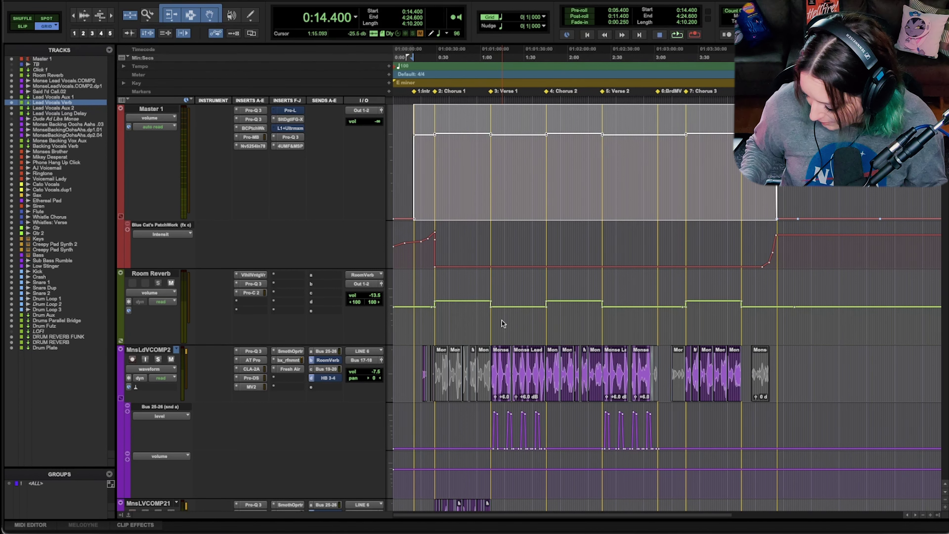
# Play the song from near Verse 1 and stop playback at 1:36.343.
pyautogui.click(502, 323)
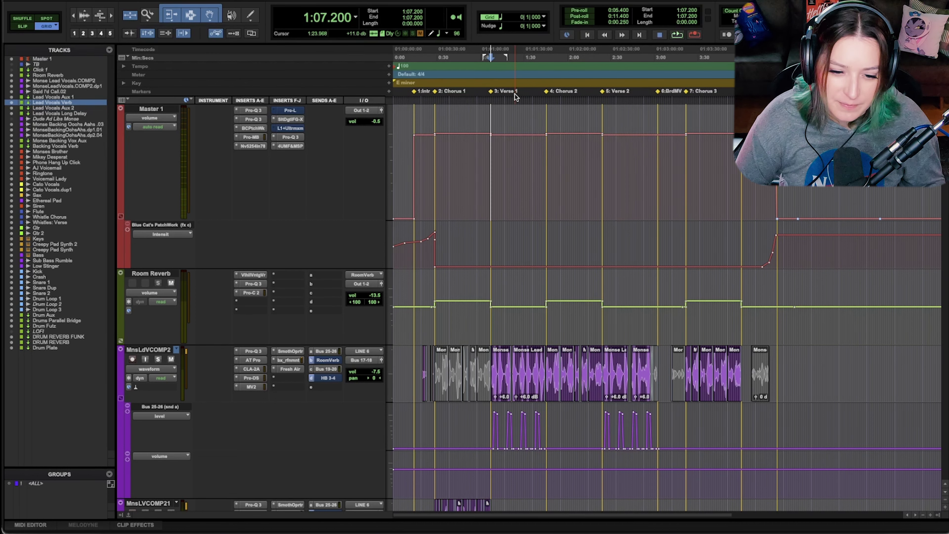
pyautogui.press('space')
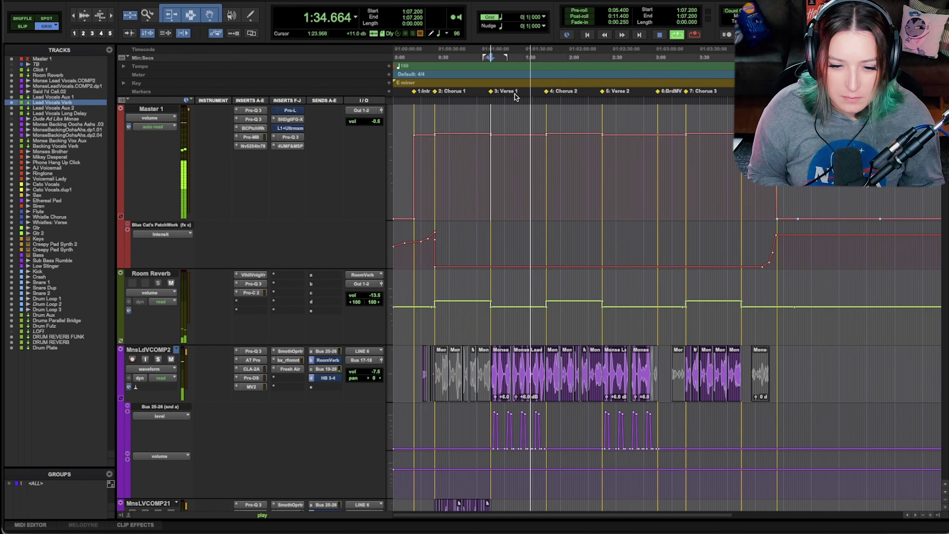
pyautogui.press('space')
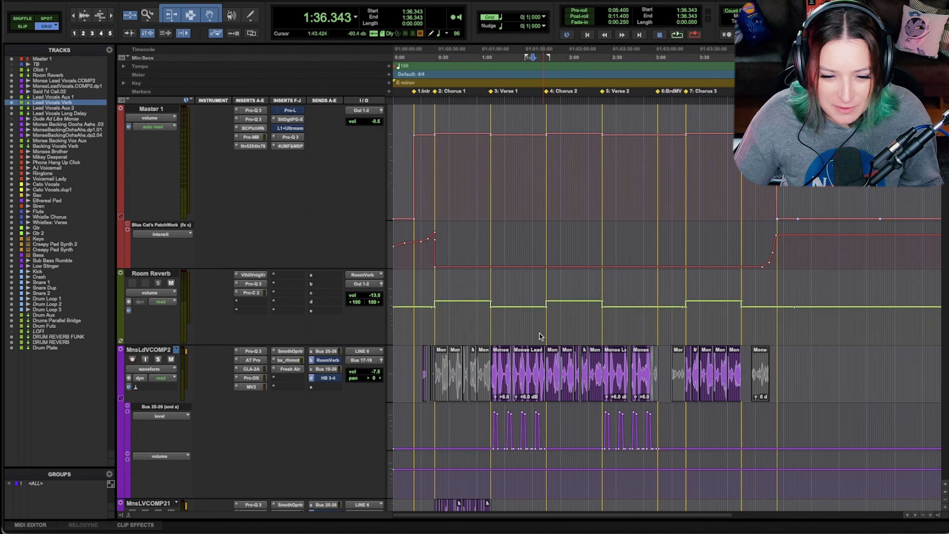
# Select the Lead Vocals Aux1 track, then Room Reverb, and switch to the Mix window.
pyautogui.scroll(-6, 490, 328)
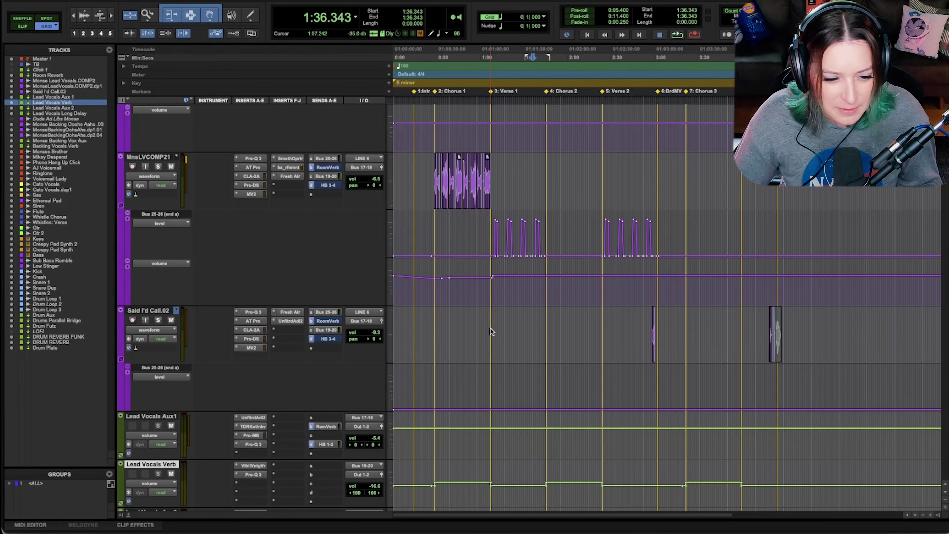
pyautogui.scroll(-3, 490, 330)
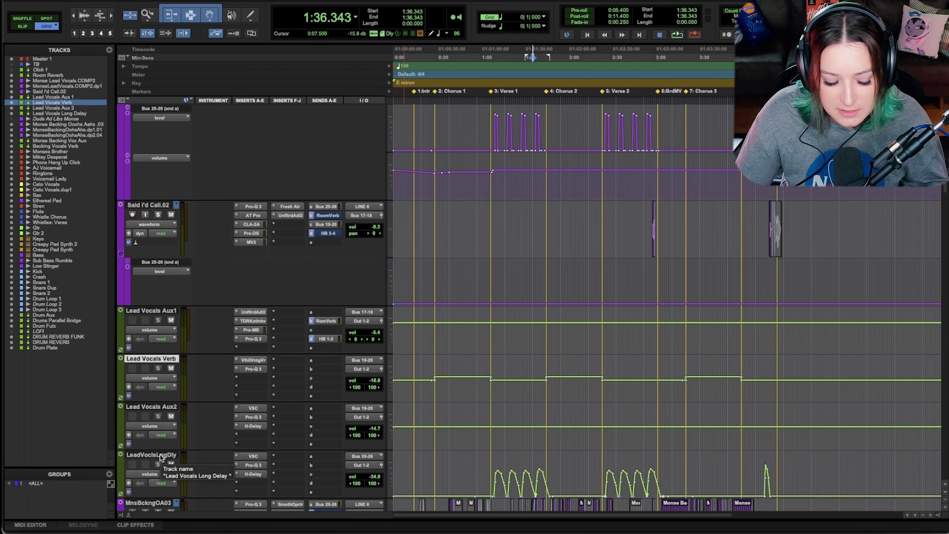
pyautogui.click(150, 310)
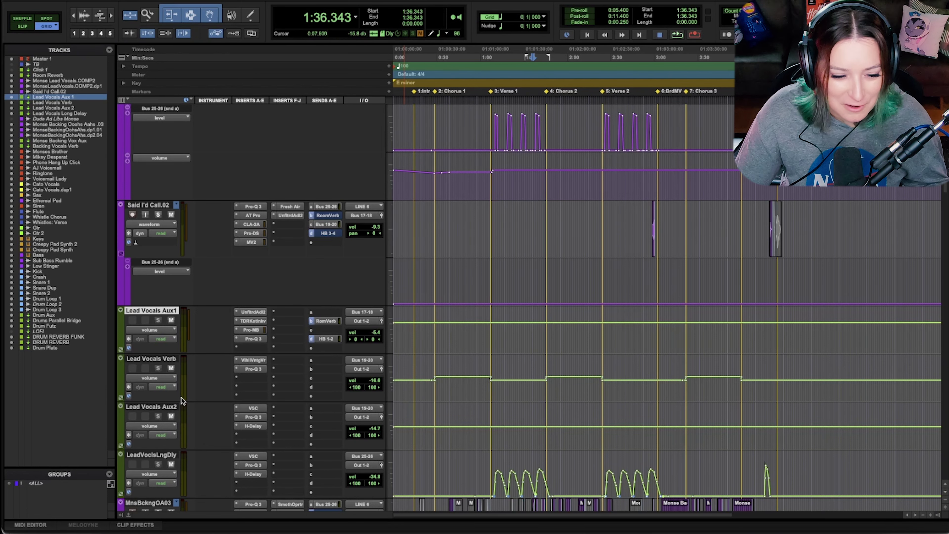
pyautogui.scroll(2, 183, 400)
pyautogui.scroll(12, 184, 400)
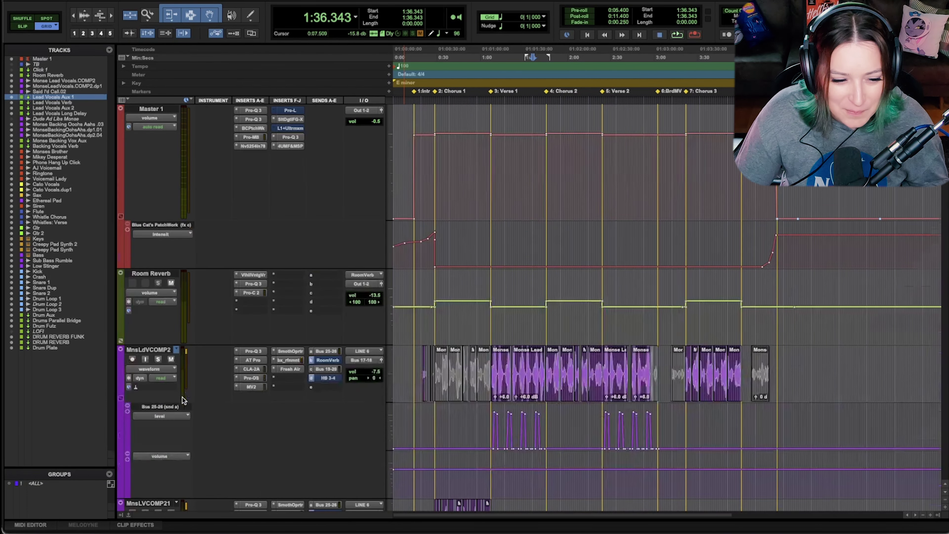
pyautogui.click(160, 274)
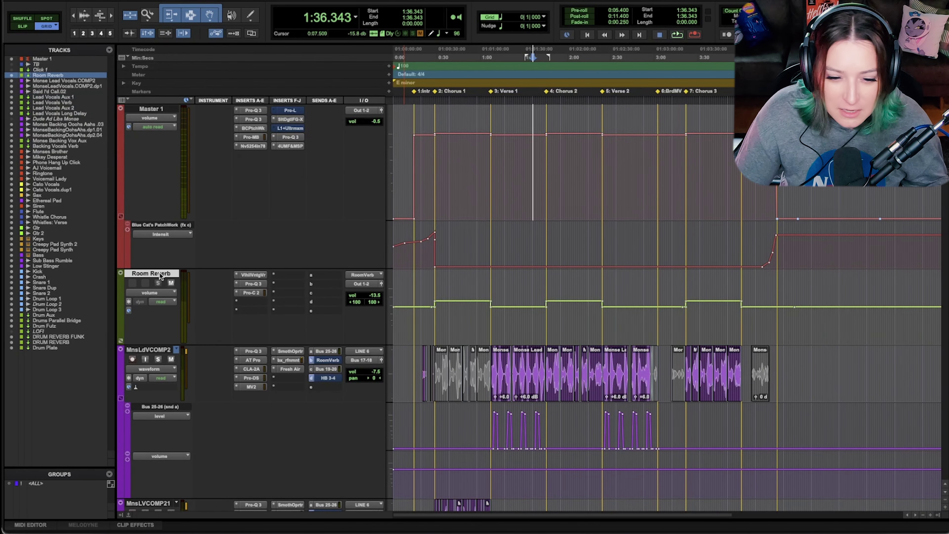
pyautogui.press('super+equal')
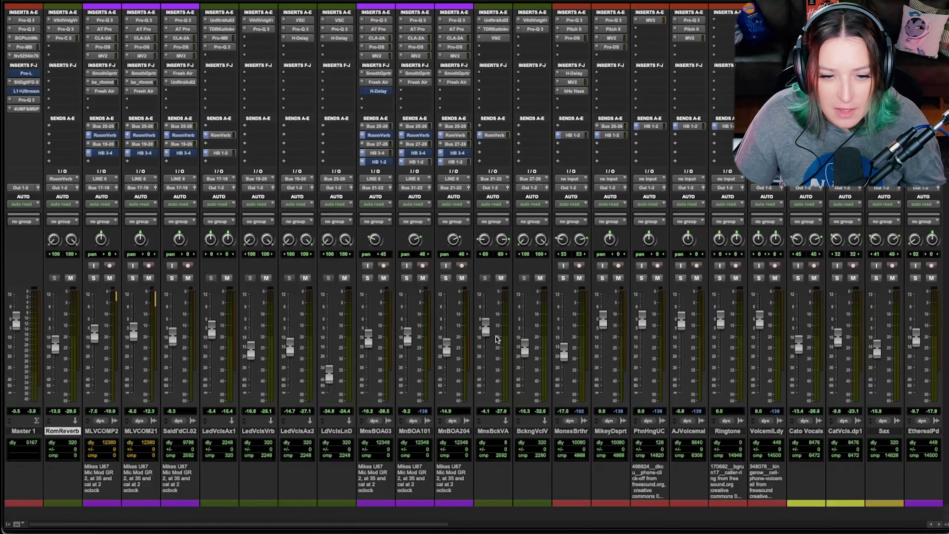
pyautogui.hscroll(10, 475, 299)
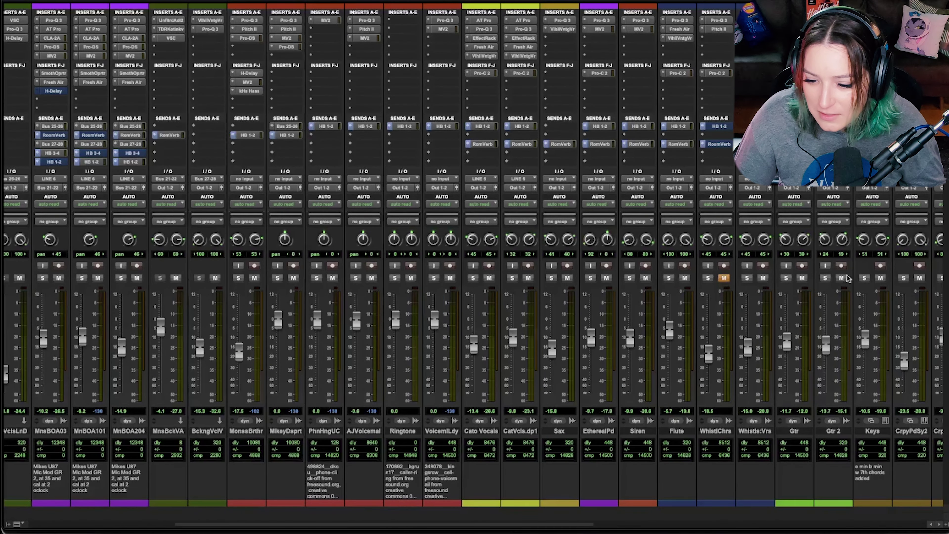
pyautogui.moveTo(576, 528); pyautogui.dragTo(898, 518)
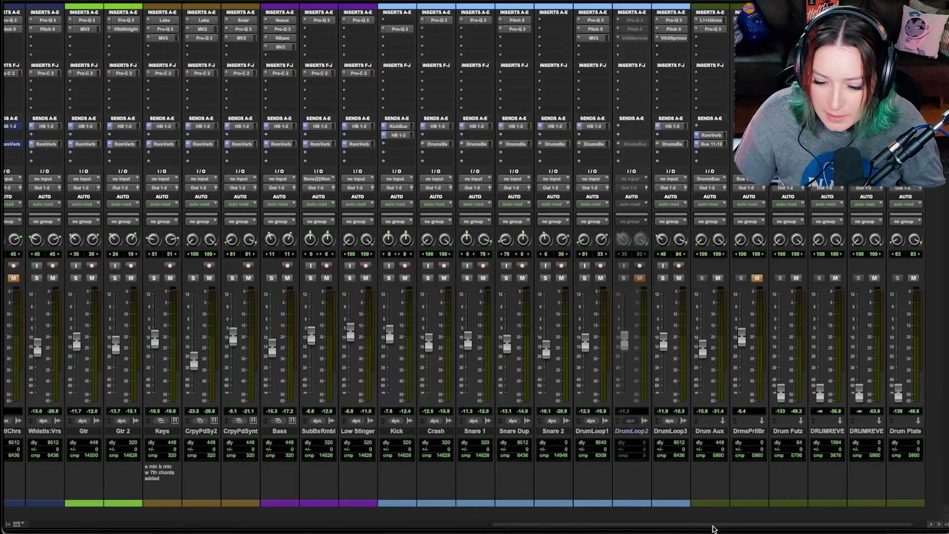
pyautogui.moveTo(711, 528); pyautogui.dragTo(276, 521)
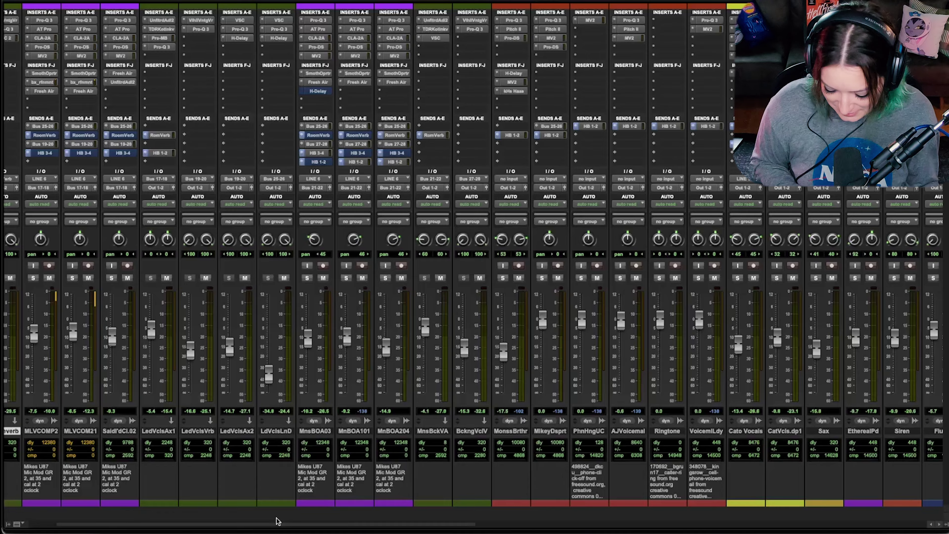
pyautogui.press('super+equal')
# Select Said I'd Call.02, then Lead Vocals Aux1, and open its Indent 2 saturation.
pyautogui.scroll(-3, 587, 232)
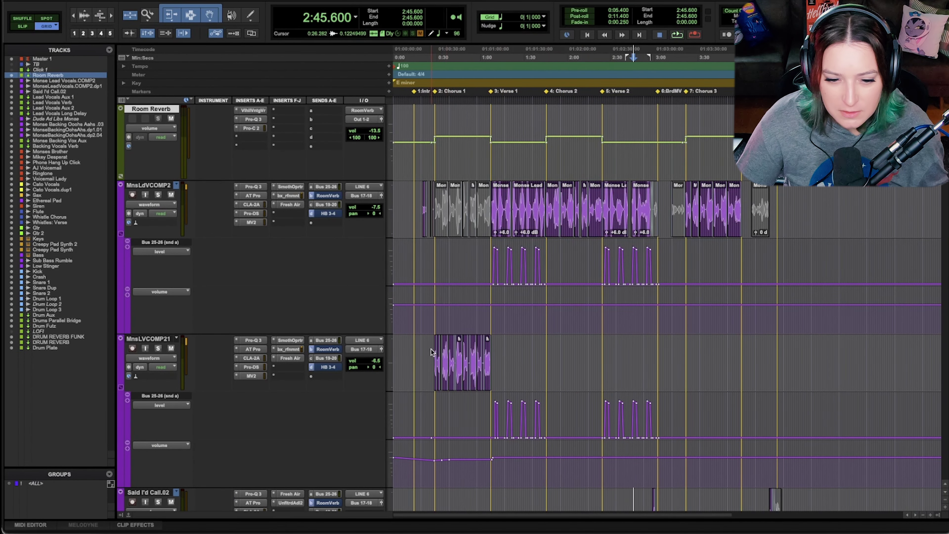
pyautogui.scroll(-2, 482, 359)
pyautogui.scroll(-2, 482, 360)
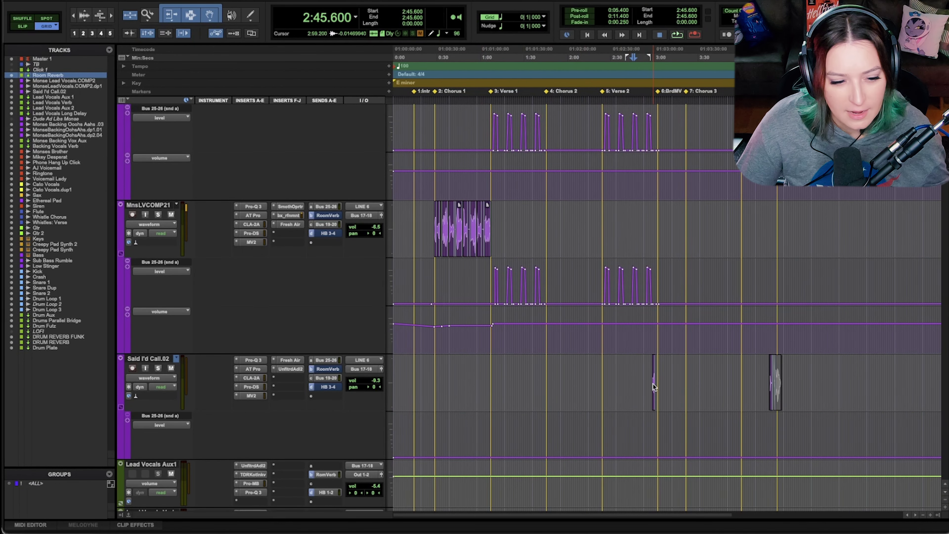
pyautogui.click(157, 360)
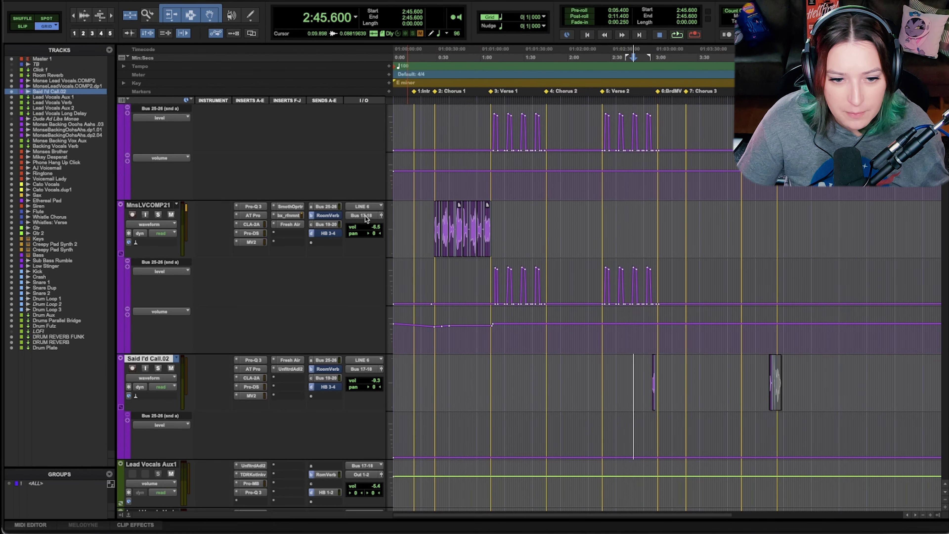
pyautogui.scroll(5, 365, 219)
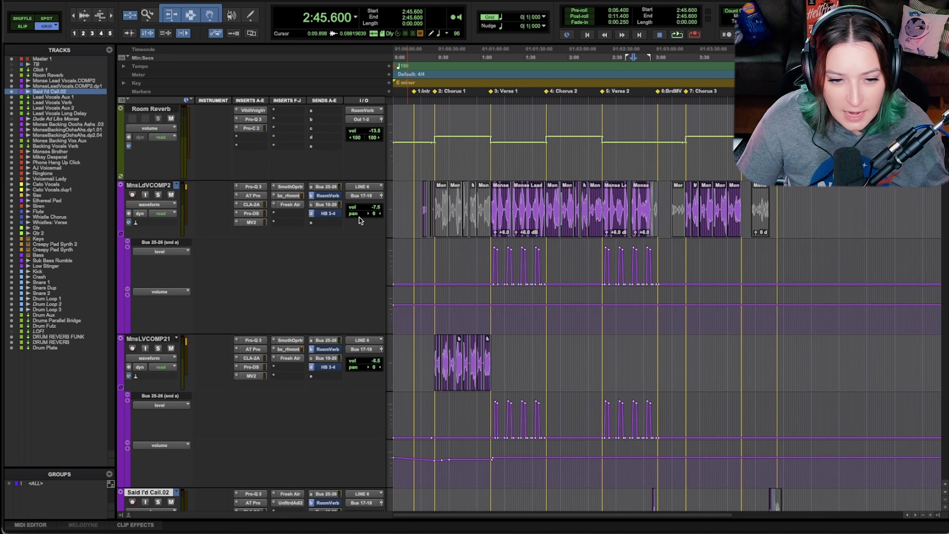
pyautogui.scroll(-8, 360, 221)
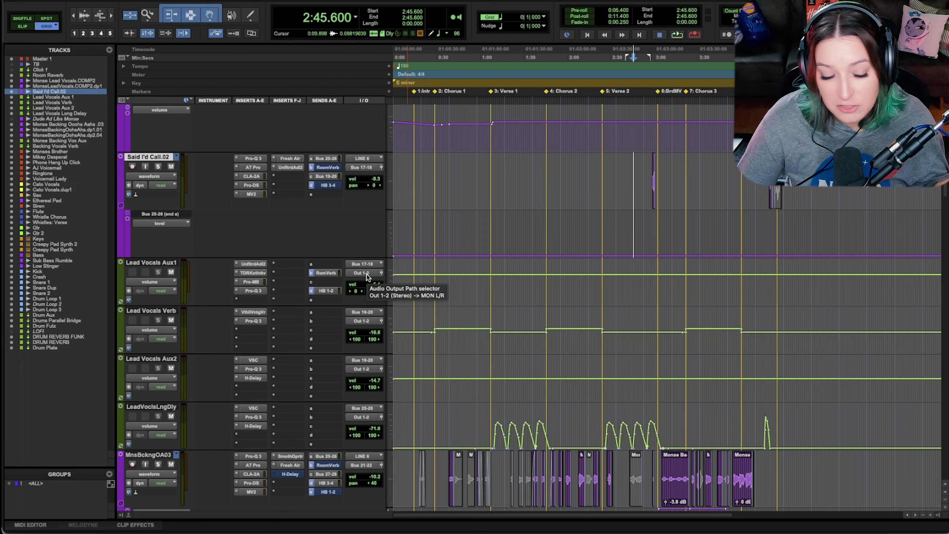
pyautogui.click(162, 263)
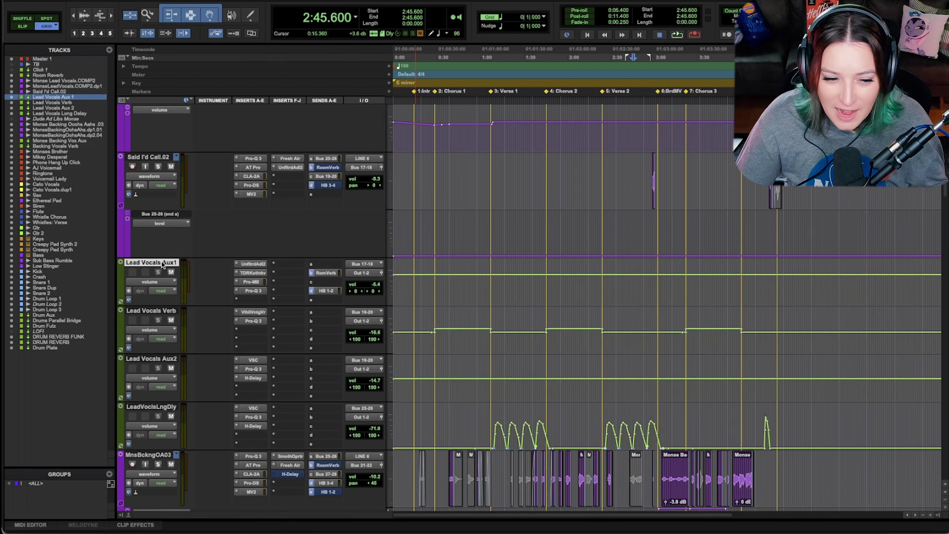
pyautogui.click(252, 264)
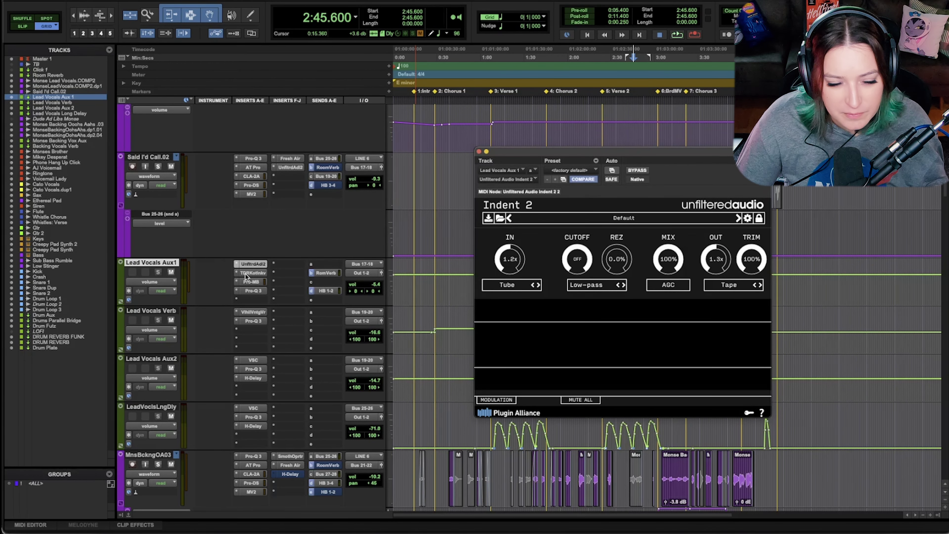
# Open the Kotelnikov, Pro-MB and Pro-Q 3 plugins on Lead Vocals Aux1.
pyautogui.click(248, 274)
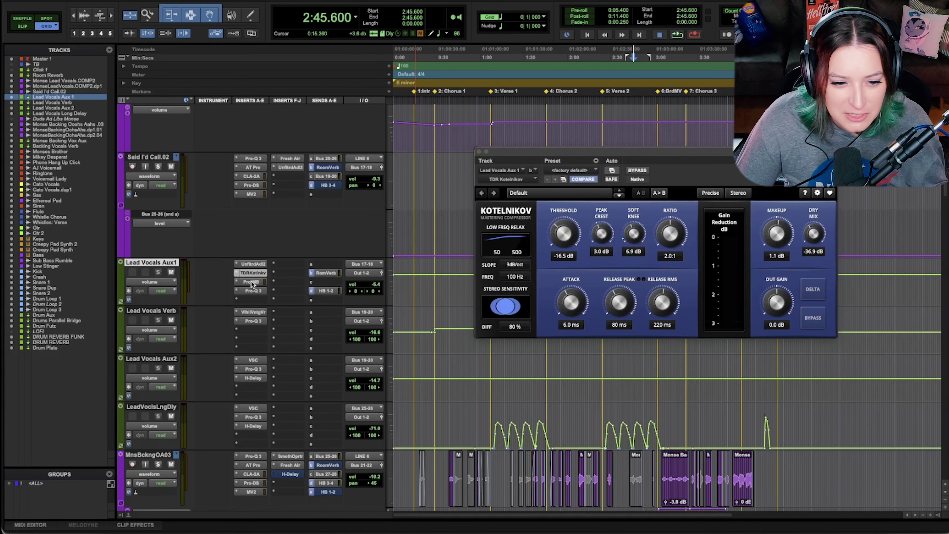
pyautogui.click(252, 283)
pyautogui.click(249, 292)
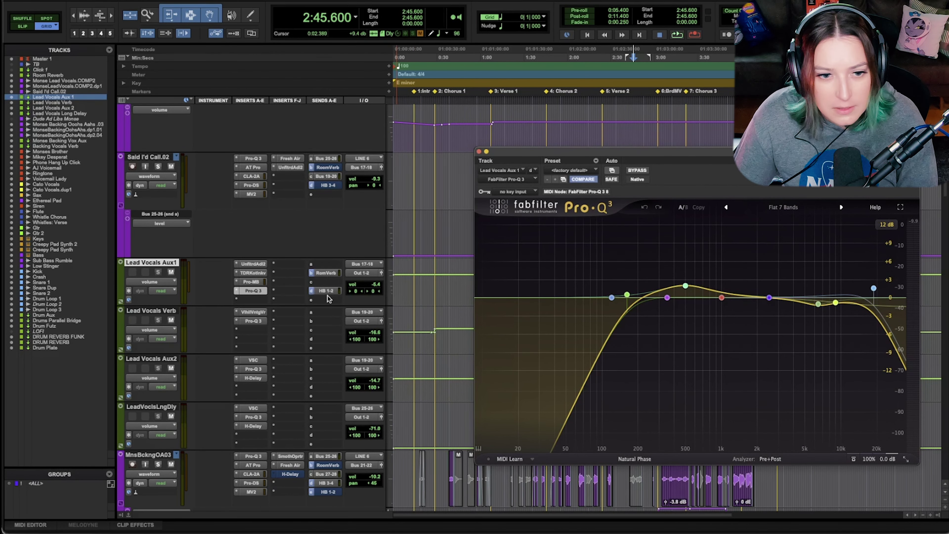
# In the Mix window, close the Pro-Q 3 and select the three lead vocal source tracks.
pyautogui.press('super+equal')
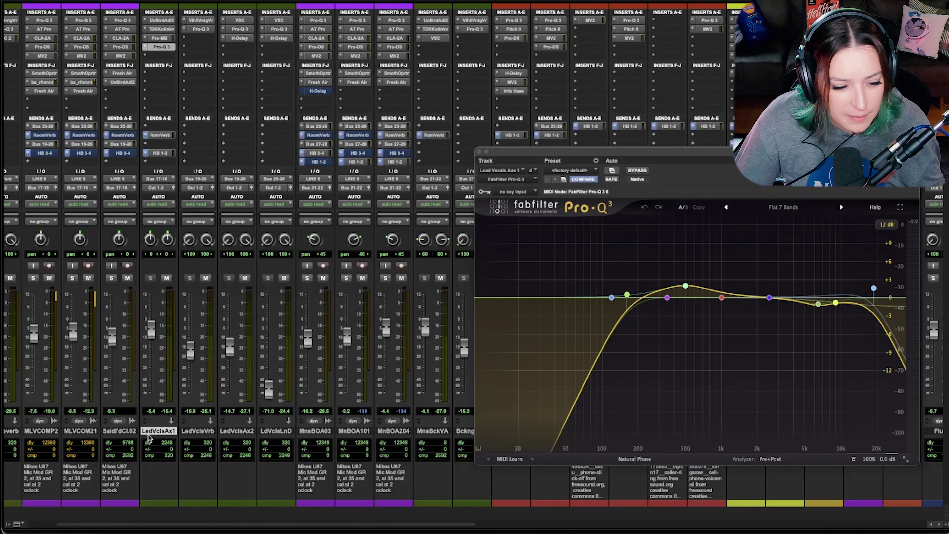
pyautogui.click(479, 151)
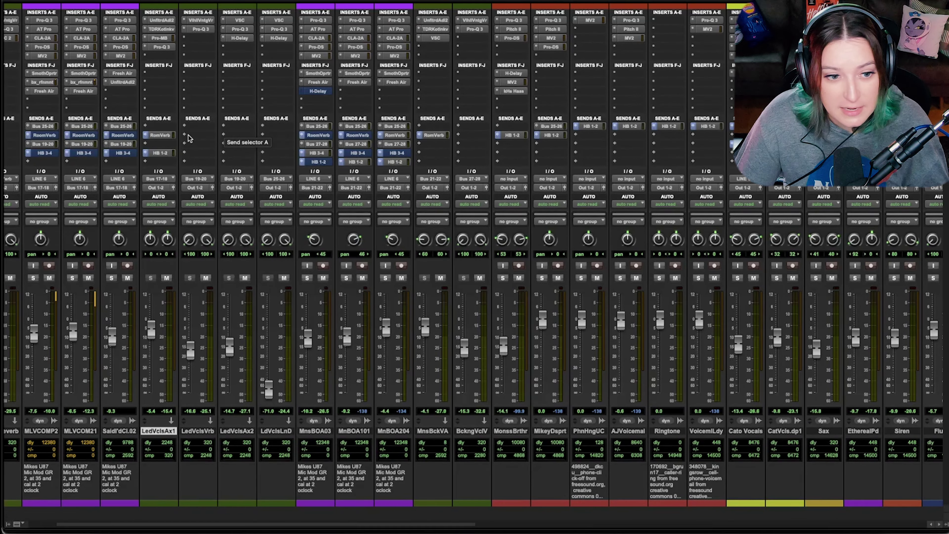
pyautogui.press('.')
pyautogui.press('1')
pyautogui.press('.')
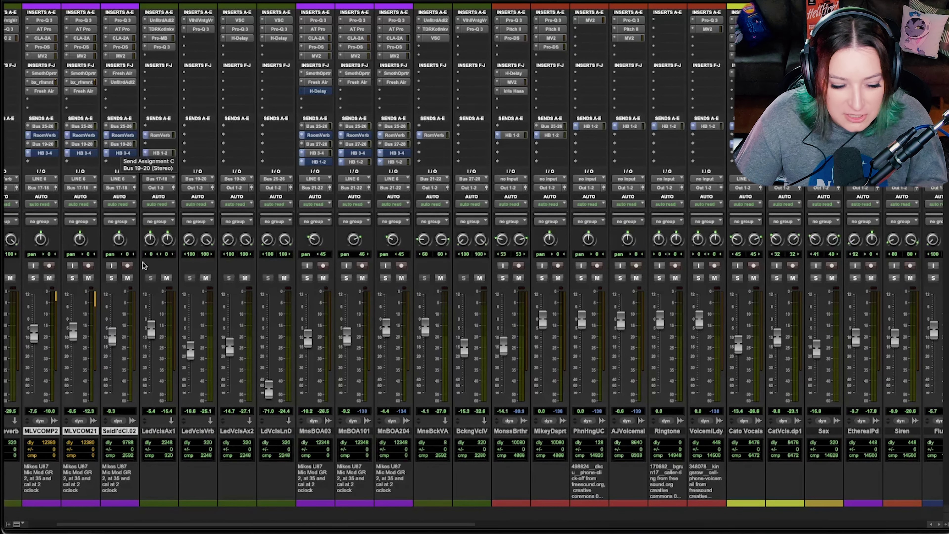
# Scroll the mixer left and select the LedVclsAx1, then the LedVclsVrb strip.
pyautogui.moveTo(255, 528); pyautogui.dragTo(211, 526)
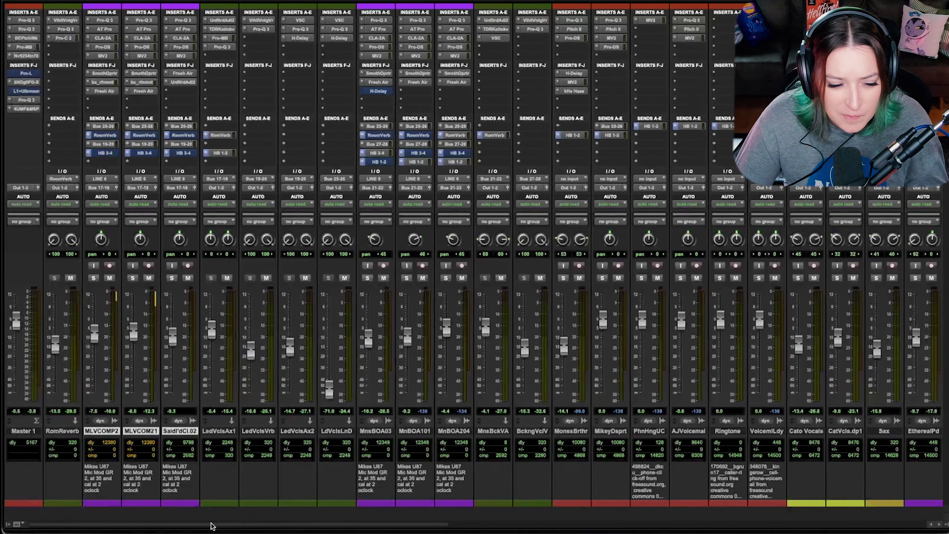
pyautogui.click(234, 432)
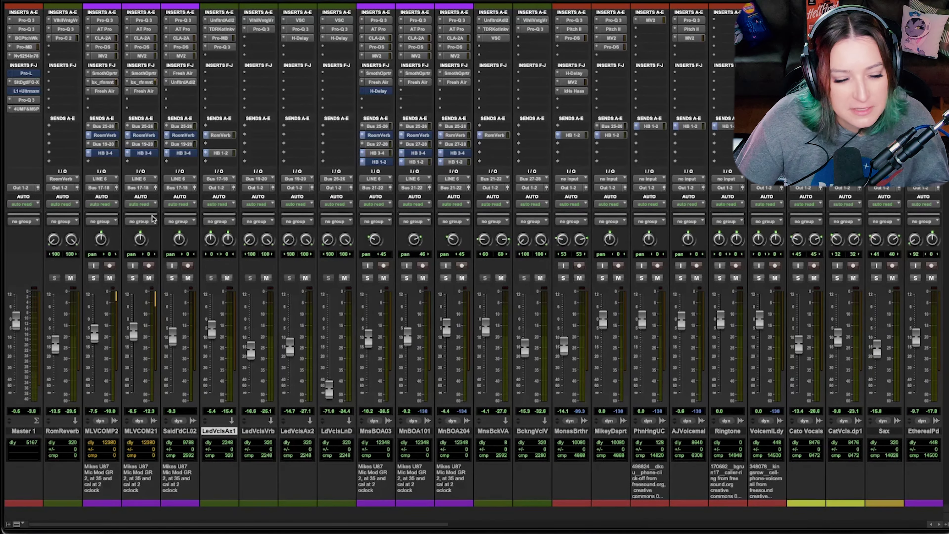
pyautogui.click(268, 433)
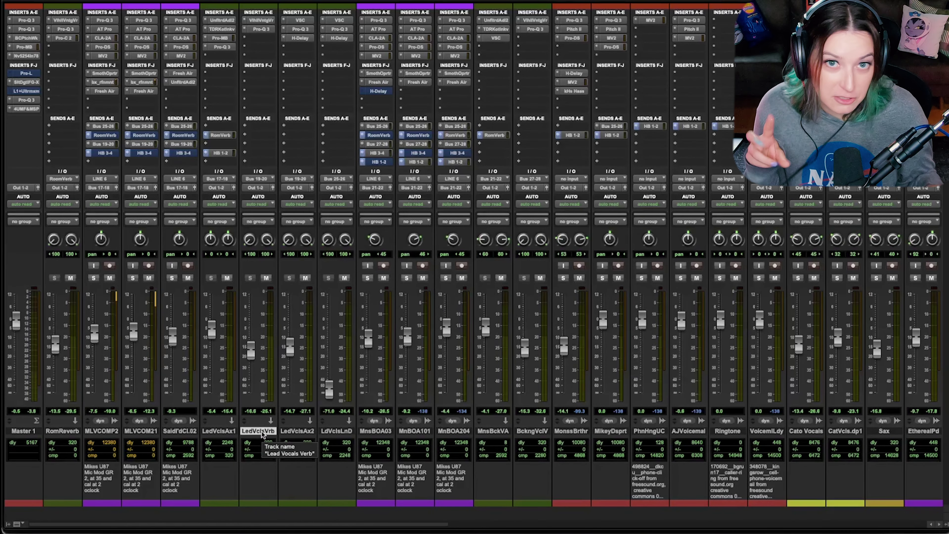
# Open and reposition the VintageVerb on LedVclsVrb, then select the MLVCOMP2 and MLVCOM21 tracks.
pyautogui.click(258, 21)
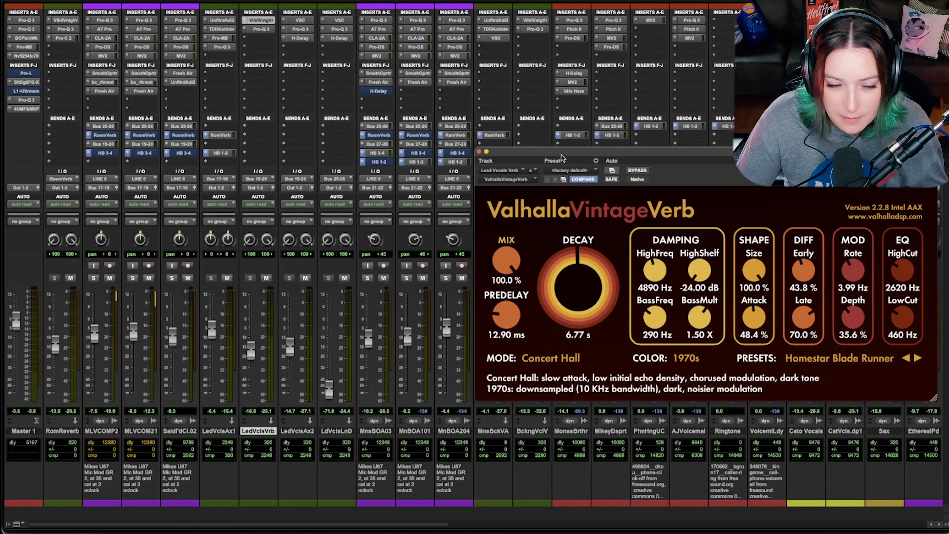
pyautogui.moveTo(562, 155); pyautogui.dragTo(505, 110)
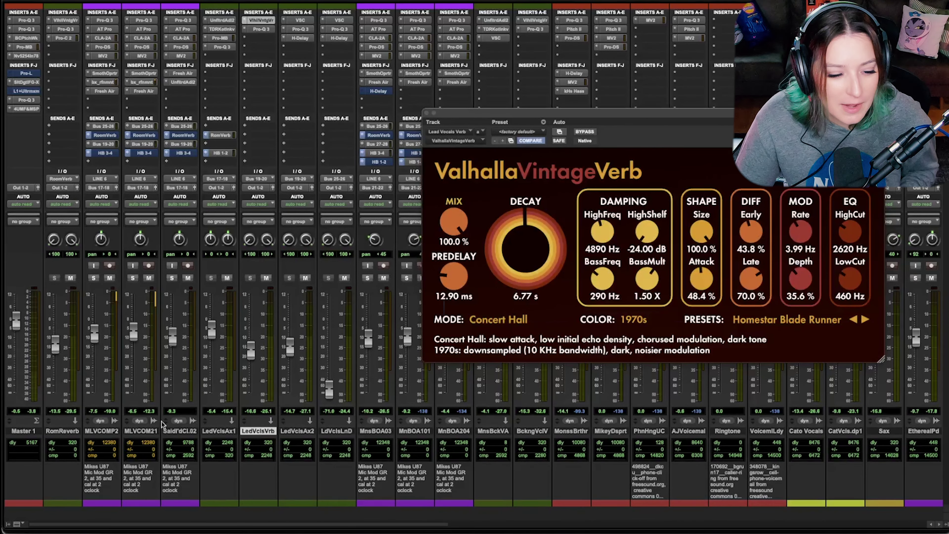
pyautogui.click(182, 431)
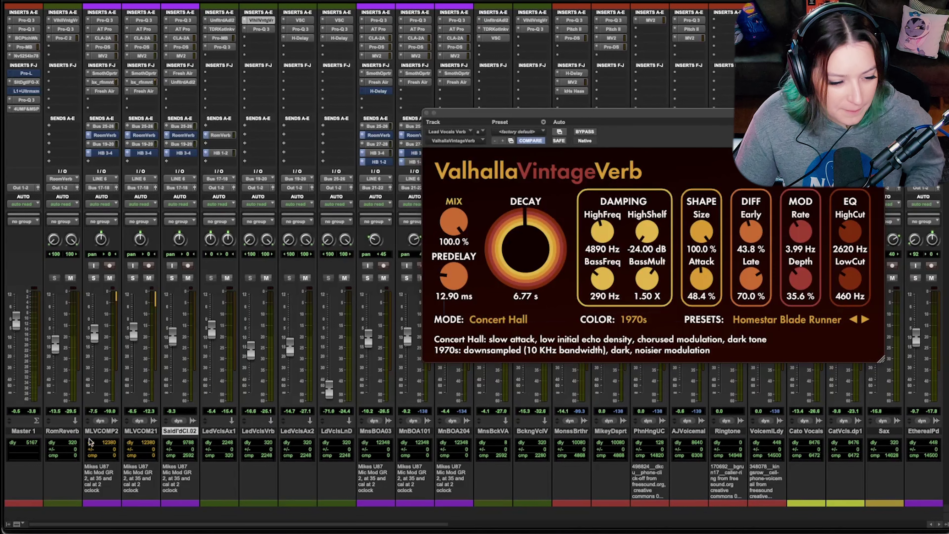
pyautogui.keyDown('shift'); pyautogui.click(100, 430); pyautogui.keyUp('shift')
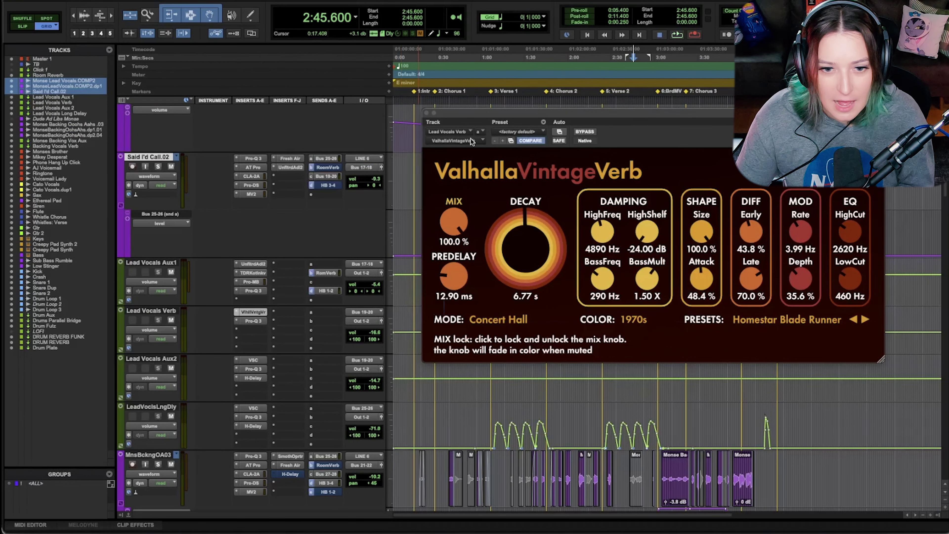
# Back in the mixer, review the full VintageVerb window, then open the LedVclsVrb Pro-Q 3.
pyautogui.moveTo(485, 112); pyautogui.dragTo(648, 163)
pyautogui.scroll(3, 515, 205)
pyautogui.scroll(10, 515, 206)
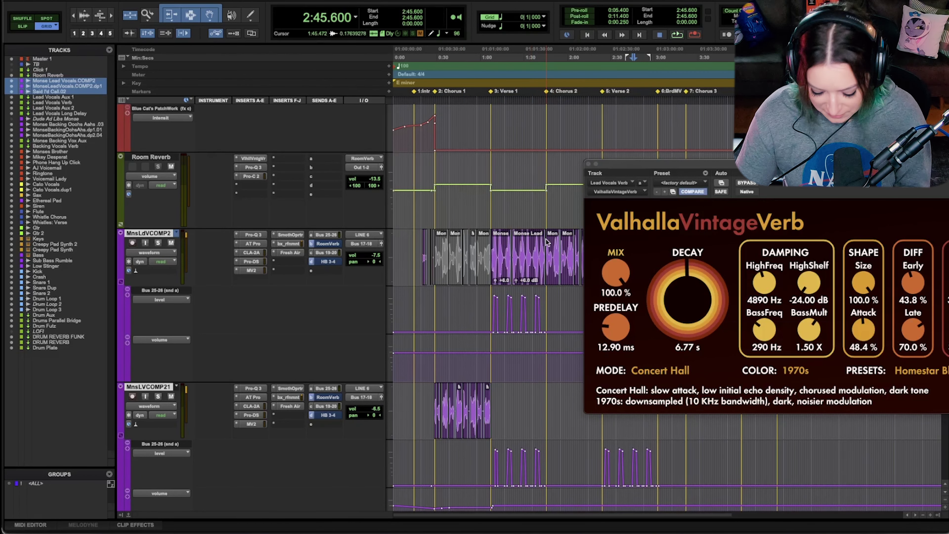
pyautogui.press('super+equal')
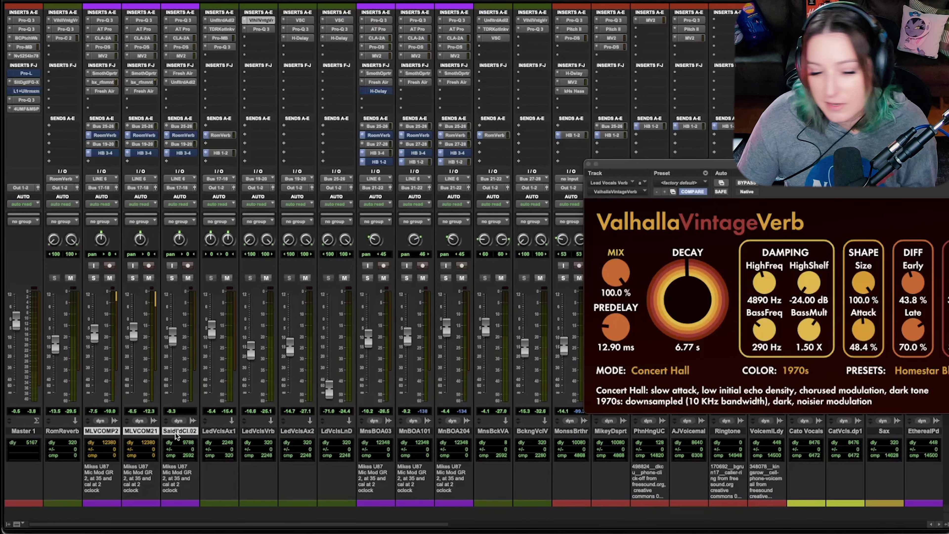
pyautogui.moveTo(672, 166); pyautogui.dragTo(446, 168)
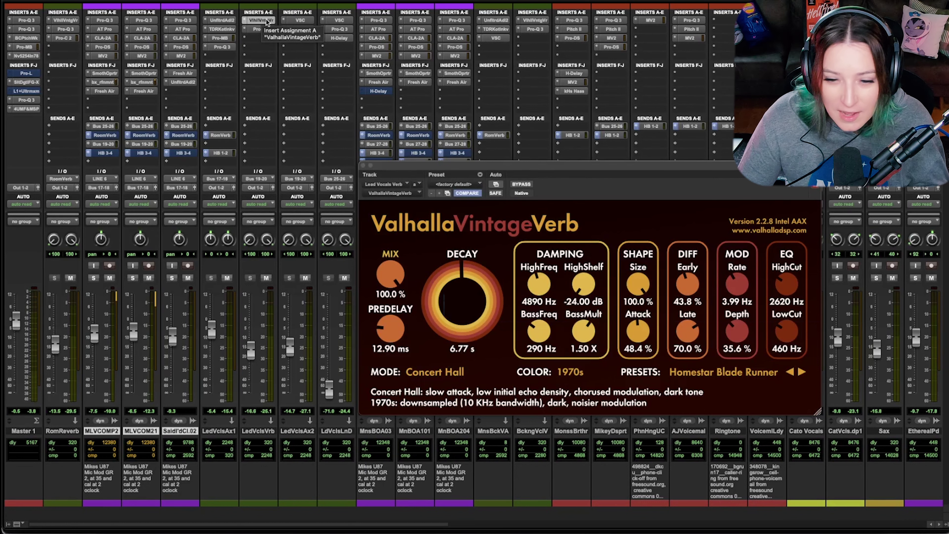
pyautogui.moveTo(788, 335)
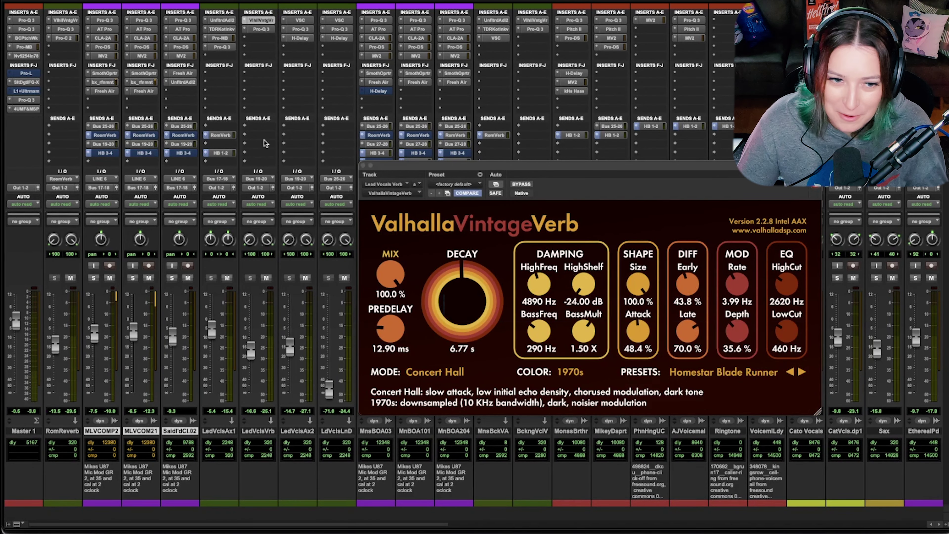
pyautogui.click(262, 29)
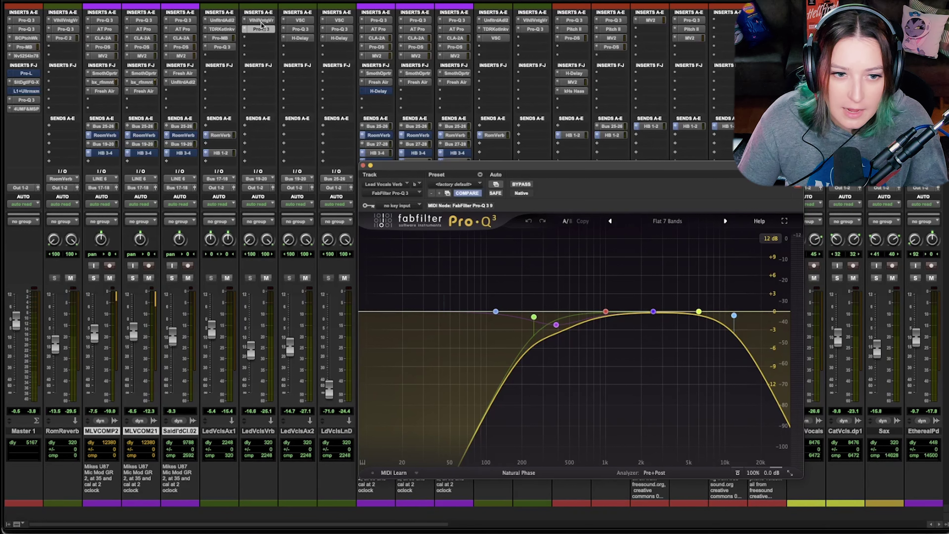
# Check the purple Pro-Q 3 band's options, then open the De-ess and Enhance Pro-MB on LedVclsAx1.
pyautogui.moveTo(621, 346)
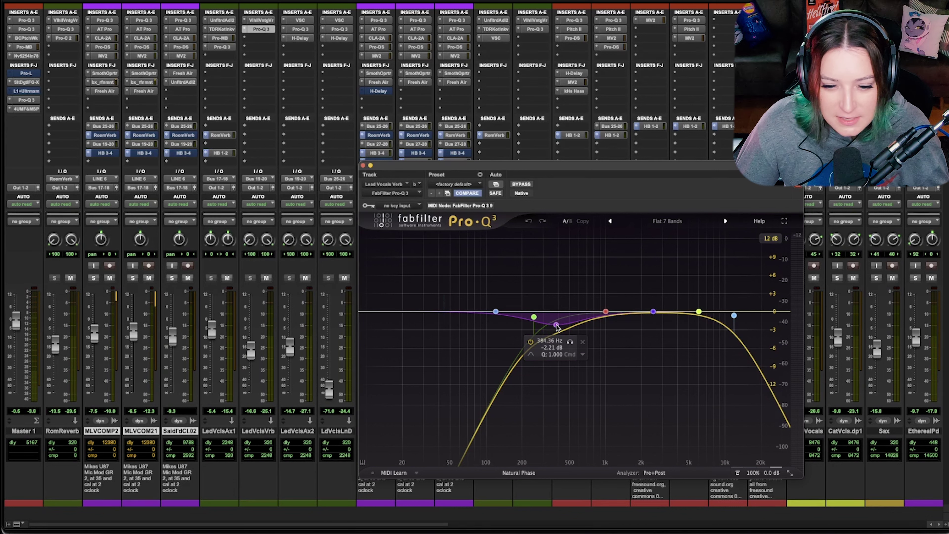
pyautogui.rightClick(556, 326)
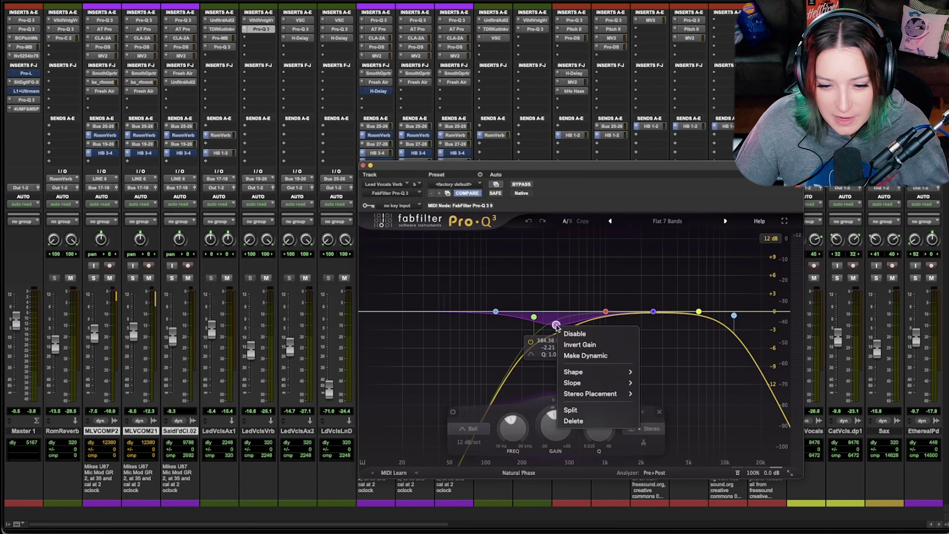
pyautogui.click(555, 280)
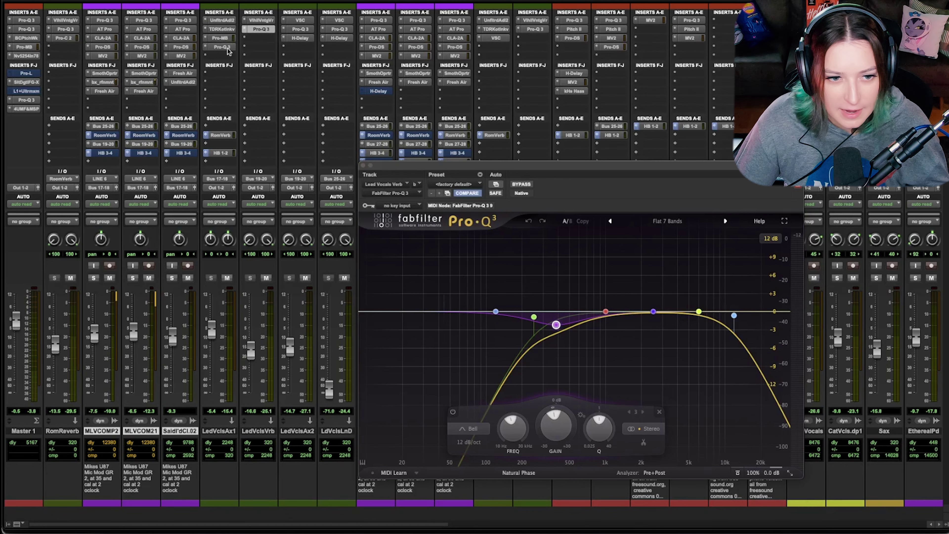
pyautogui.click(221, 38)
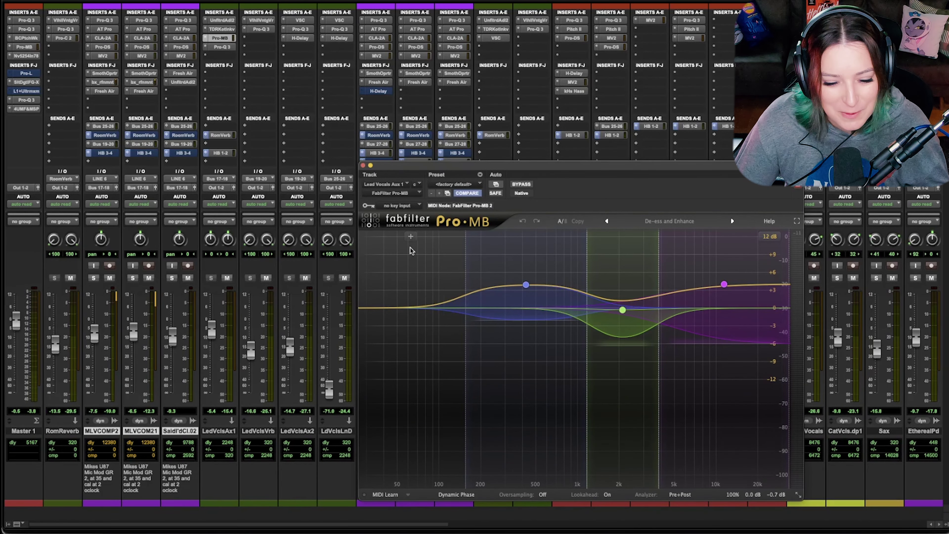
pyautogui.click(261, 29)
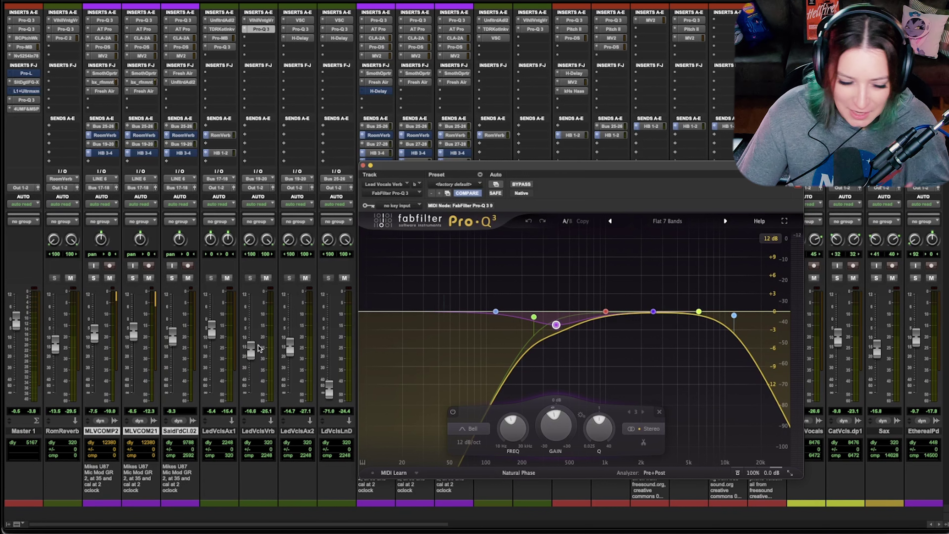
pyautogui.click(258, 430)
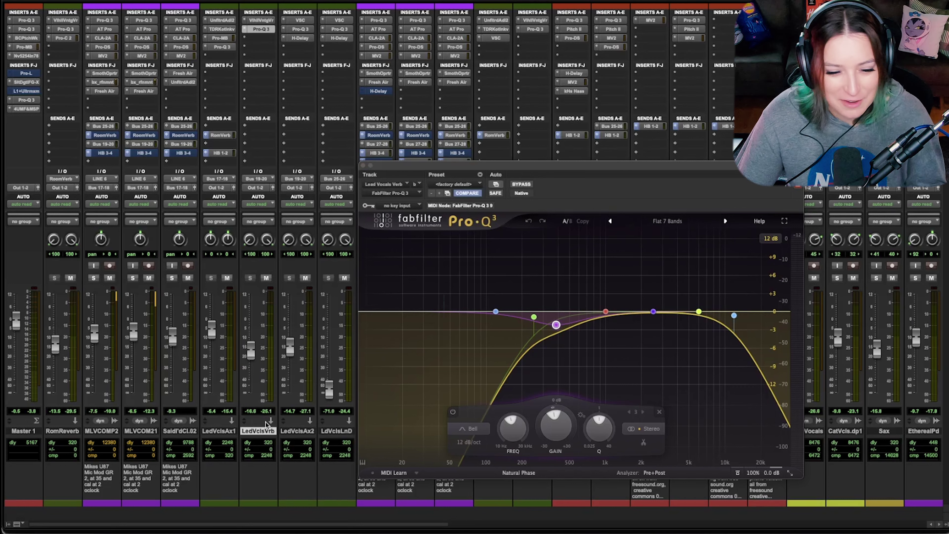
pyautogui.click(298, 431)
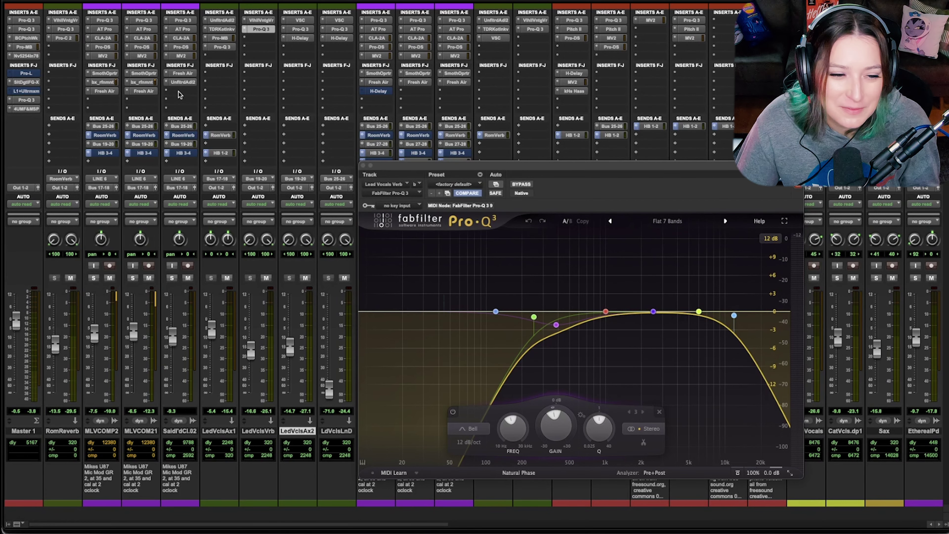
pyautogui.moveTo(444, 167); pyautogui.dragTo(590, 129)
# From 1:10.200, A/B the reverb Pro-Q 3 via bypass, leave it active, then open the long delay's insert list.
pyautogui.press('super+equal')
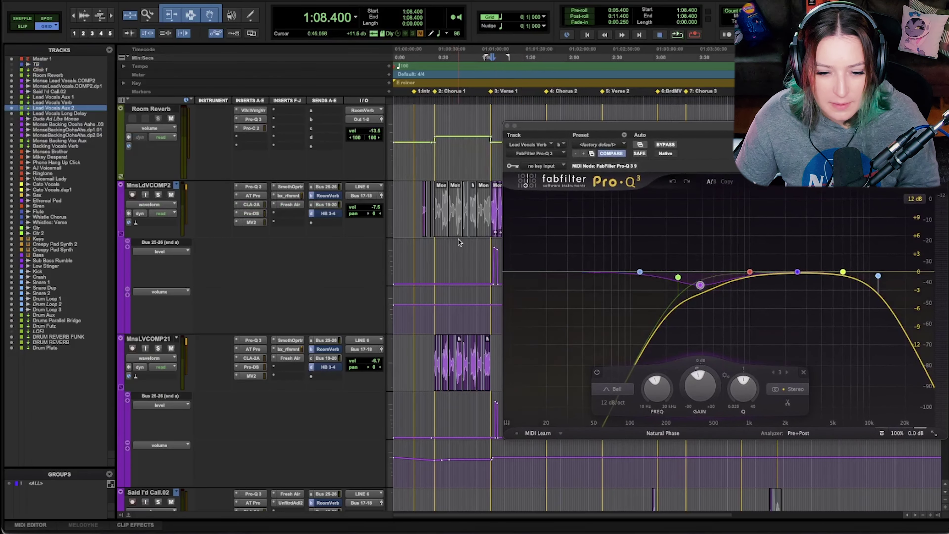
pyautogui.scroll(-5, 462, 274)
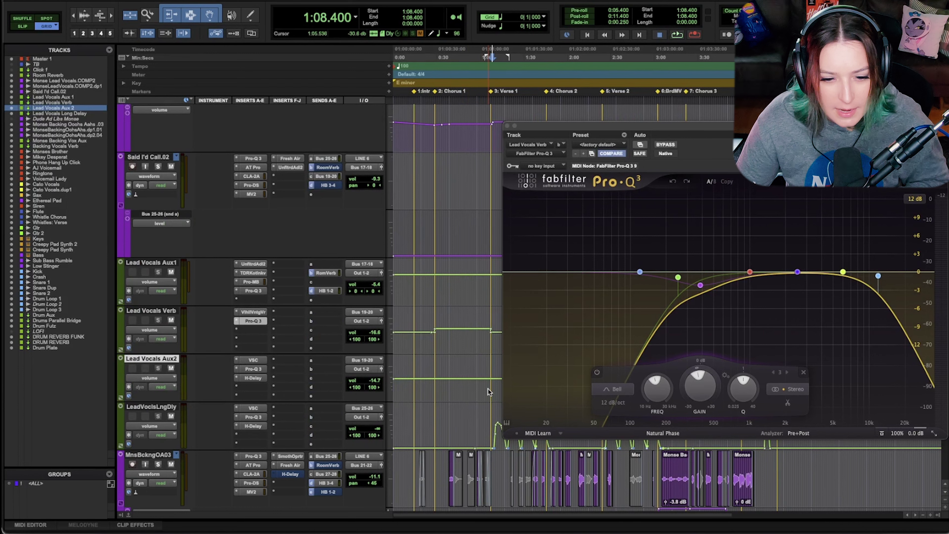
pyautogui.click(494, 332)
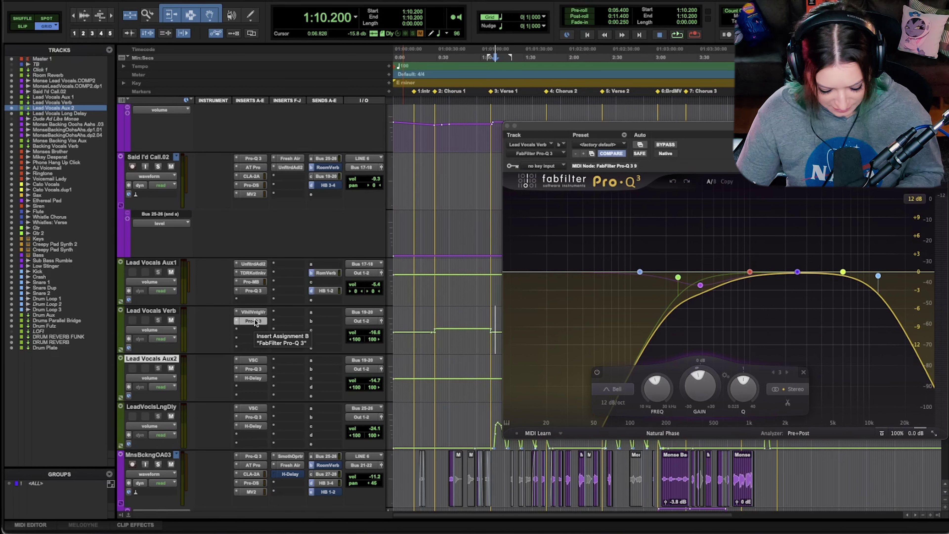
pyautogui.press('space')
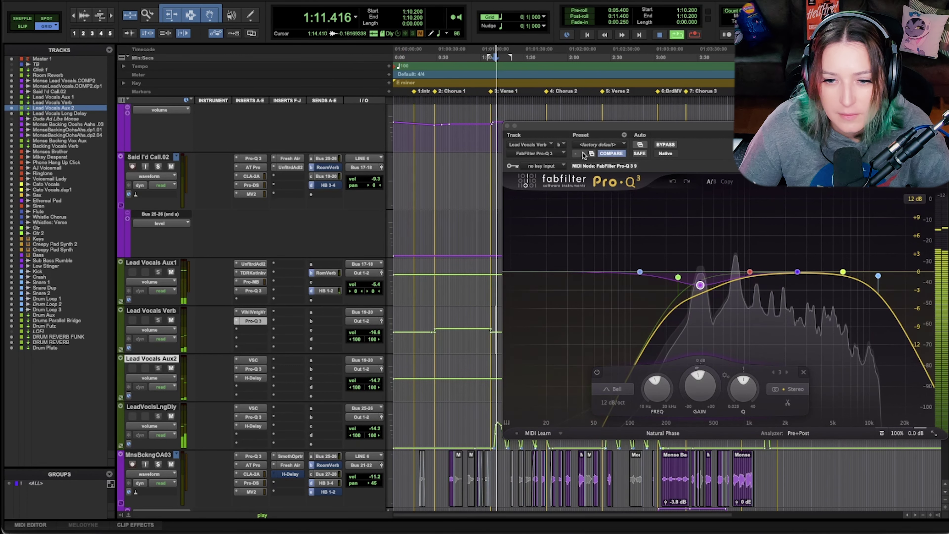
pyautogui.click(666, 145)
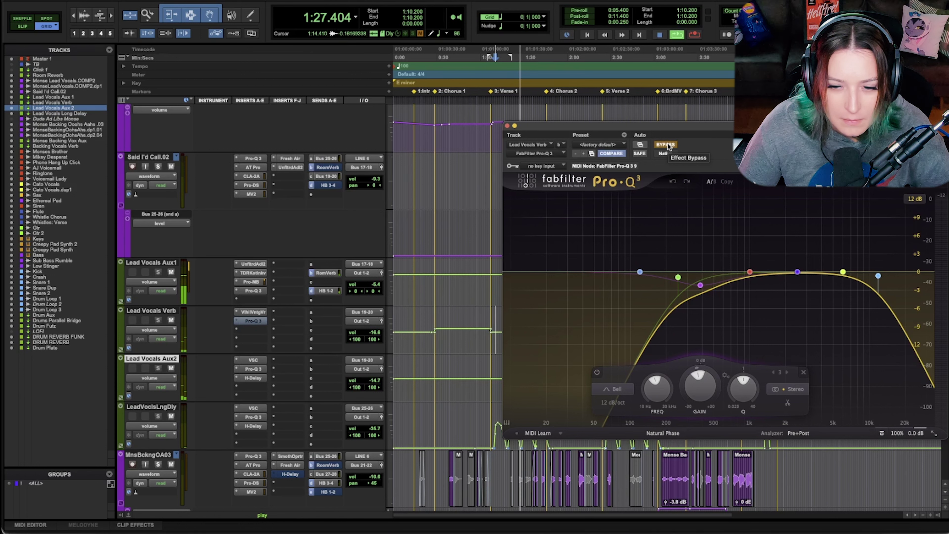
pyautogui.click(666, 145)
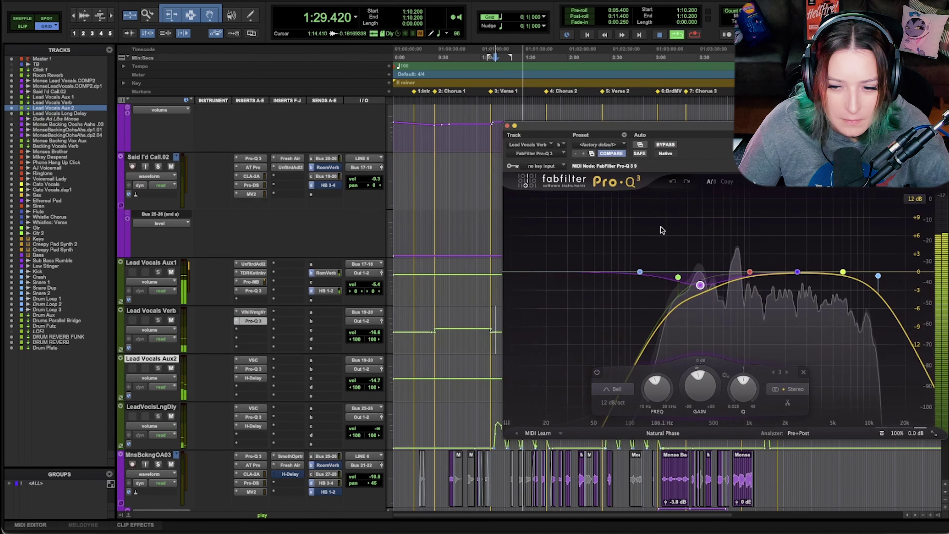
pyautogui.moveTo(628, 253)
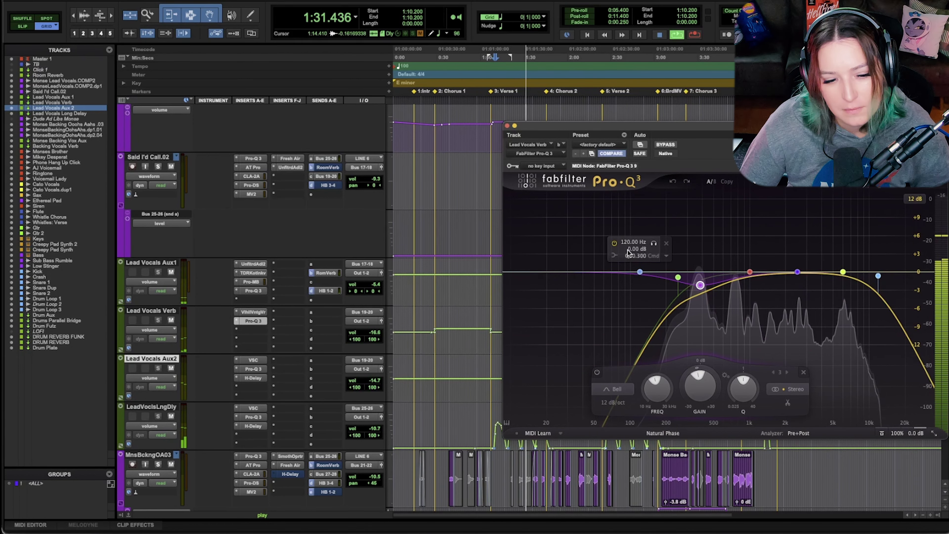
pyautogui.press('space')
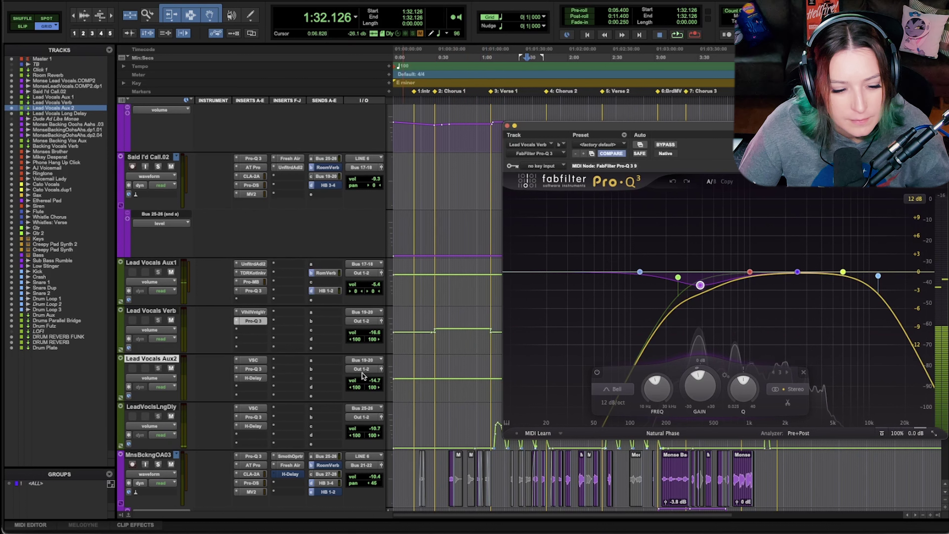
pyautogui.click(248, 434)
# Search 'indent' and insert Indent 2 on the Lead Vocals Long Delay track.
pyautogui.moveTo(259, 435)
pyautogui.click(267, 418)
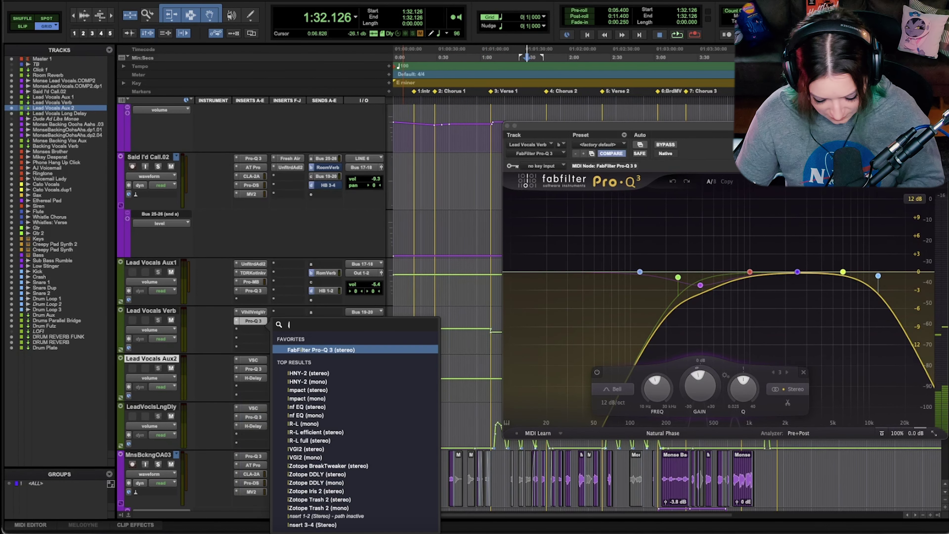
pyautogui.write('indent')
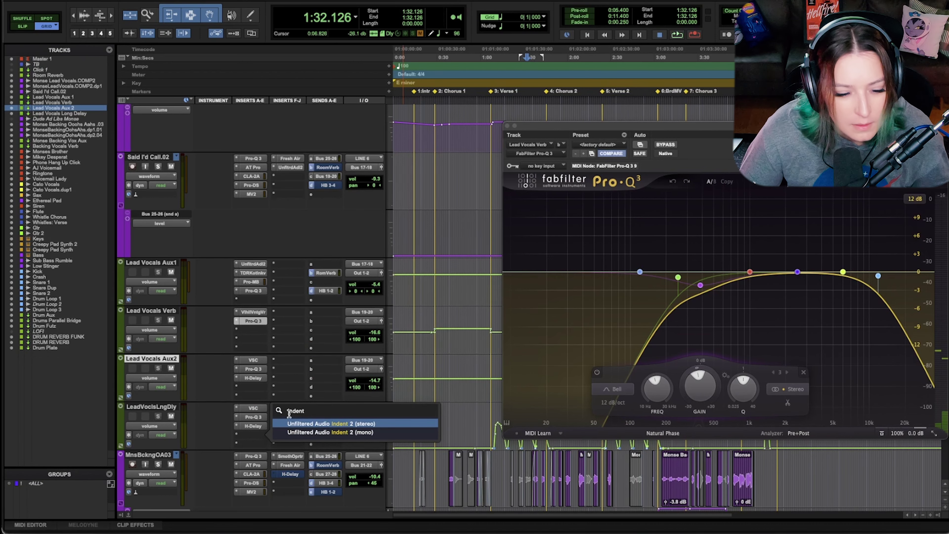
pyautogui.click(306, 433)
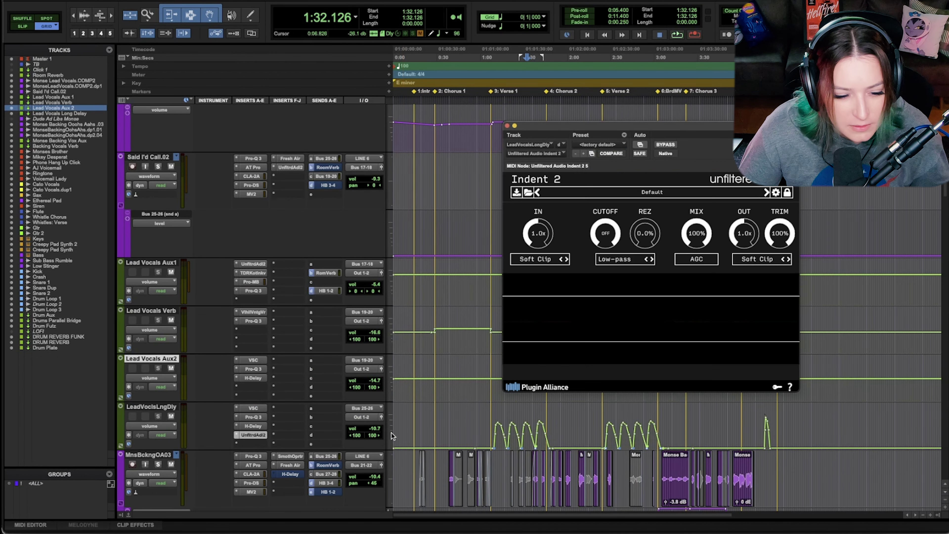
# Set Indent 2 input drive to 1.4x in Tube mode, output to Tape, and cue playback at 1:10.800.
pyautogui.moveTo(536, 247); pyautogui.dragTo(533, 240)
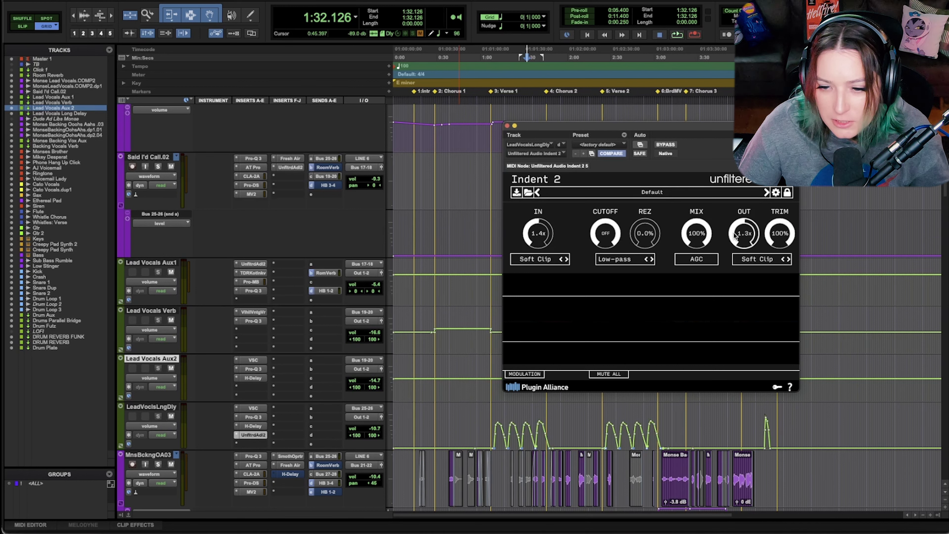
pyautogui.click(554, 259)
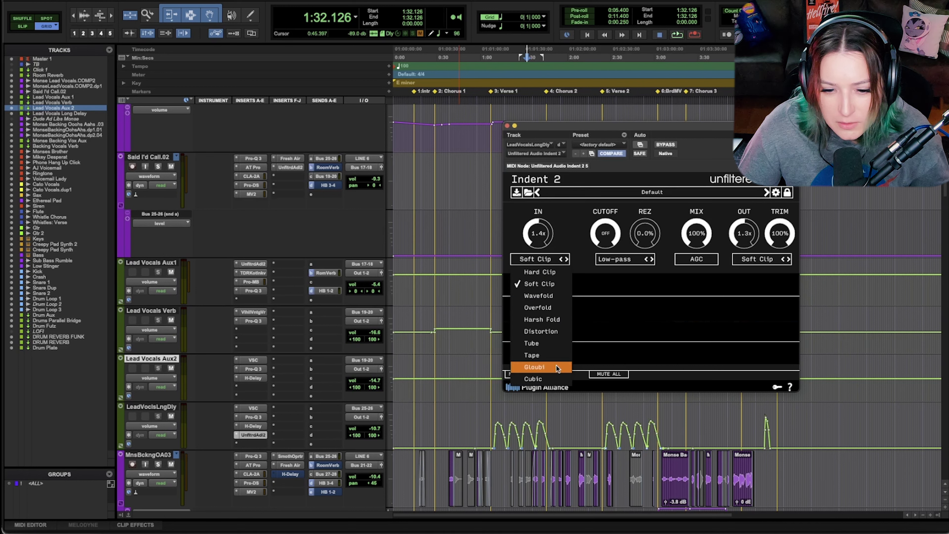
pyautogui.click(552, 344)
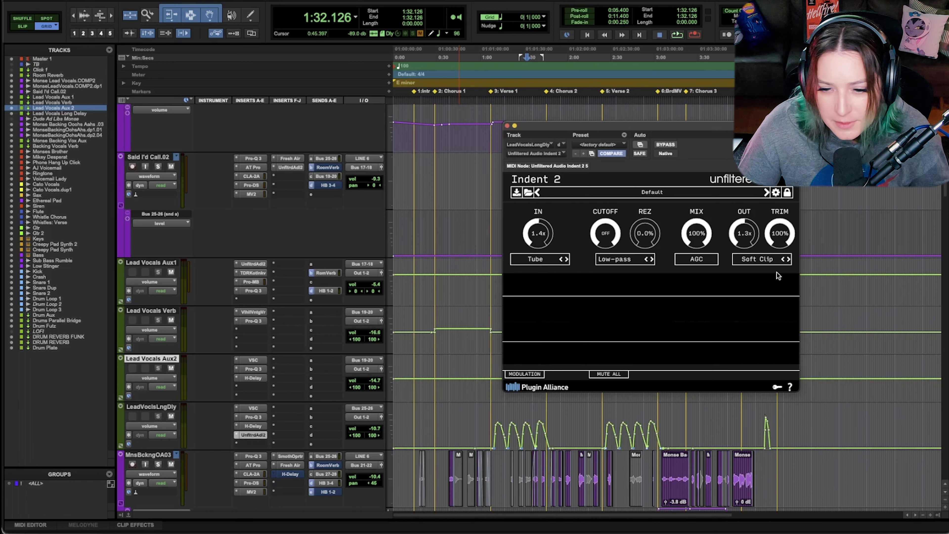
pyautogui.click(779, 259)
pyautogui.click(784, 356)
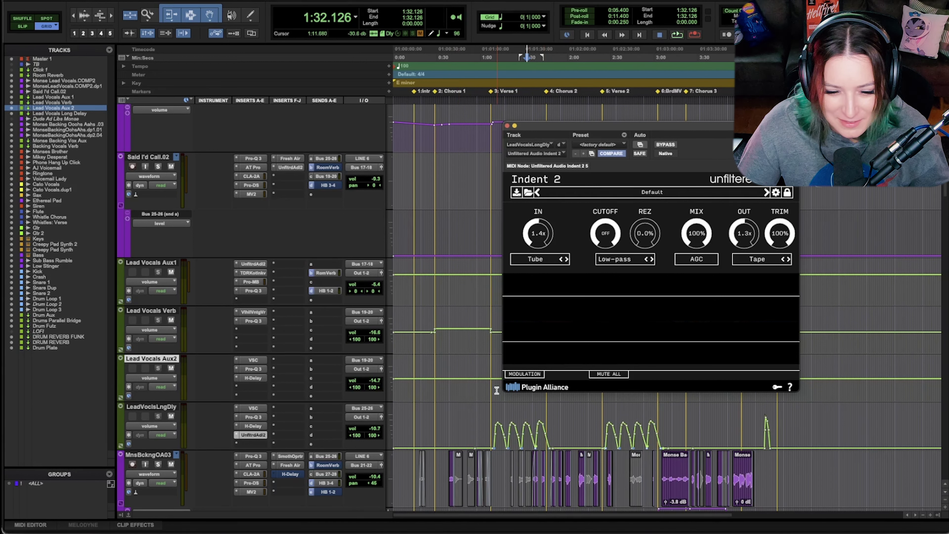
pyautogui.click(496, 390)
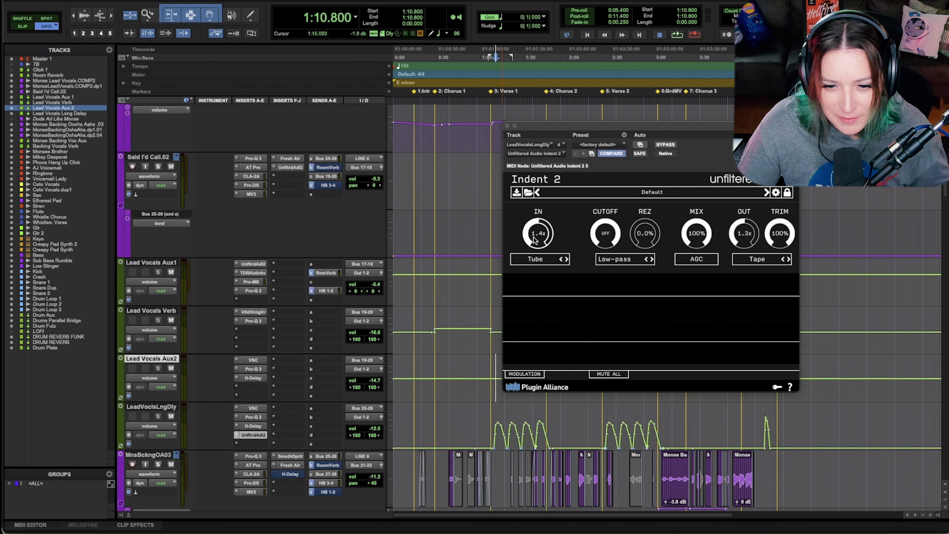
# Push Indent 2 to IN 1.6x and OUT 1.8x, compare via bypass during playback, and trim to 88.4%.
pyautogui.scroll(4, 739, 242)
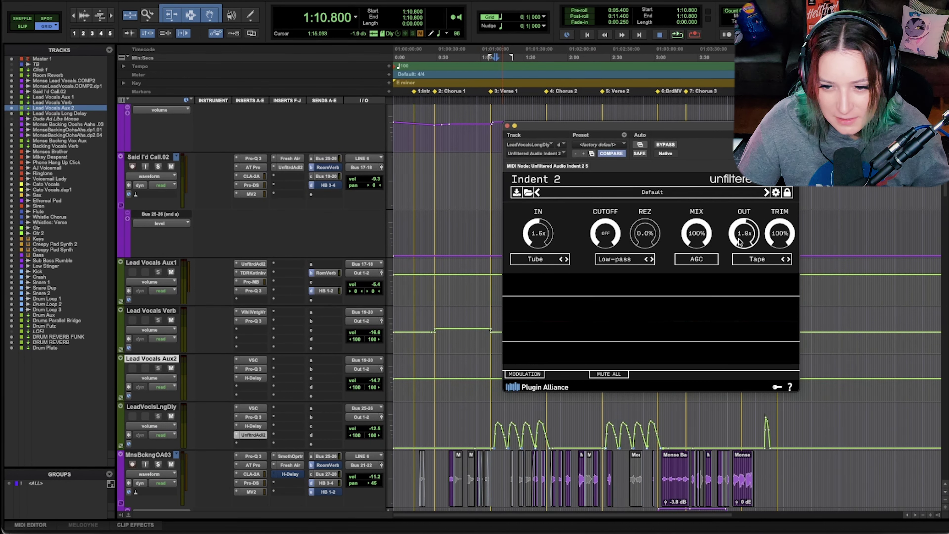
pyautogui.press('space')
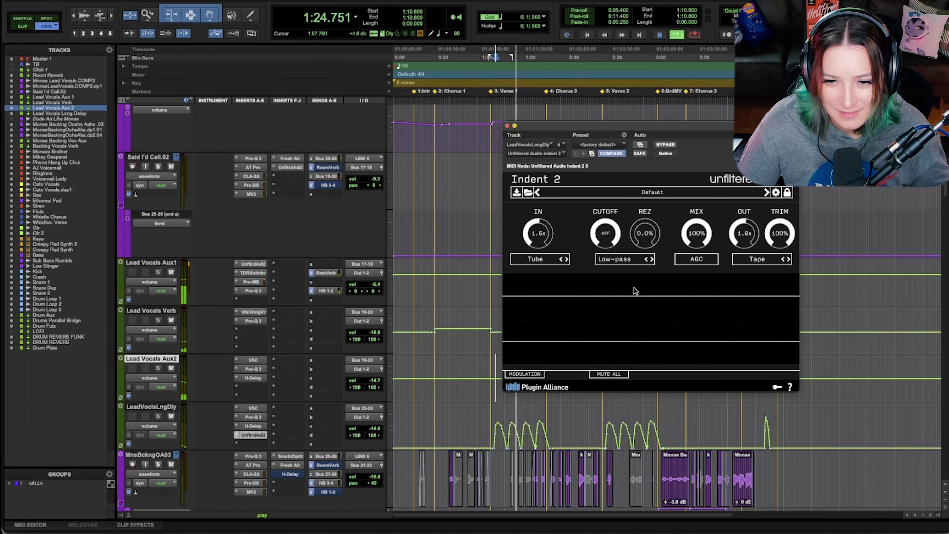
pyautogui.click(666, 144)
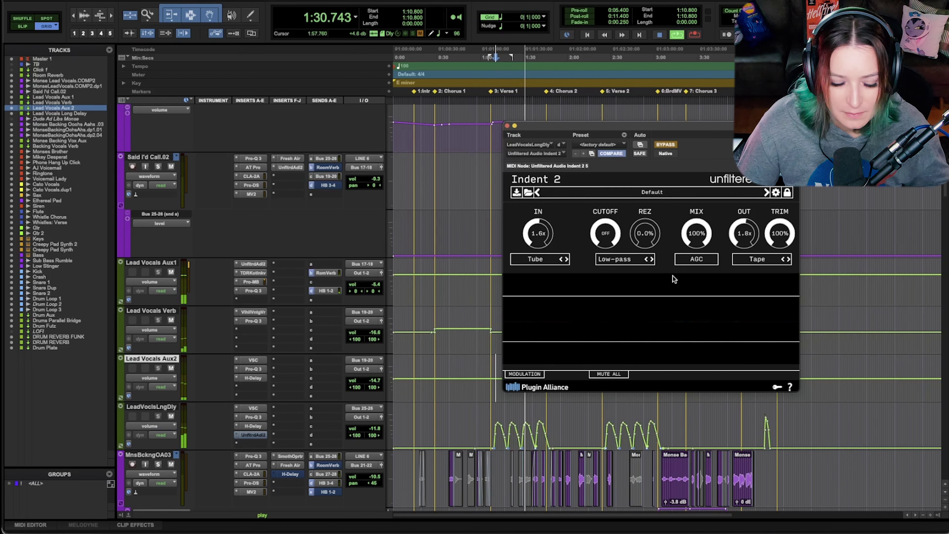
pyautogui.press('space')
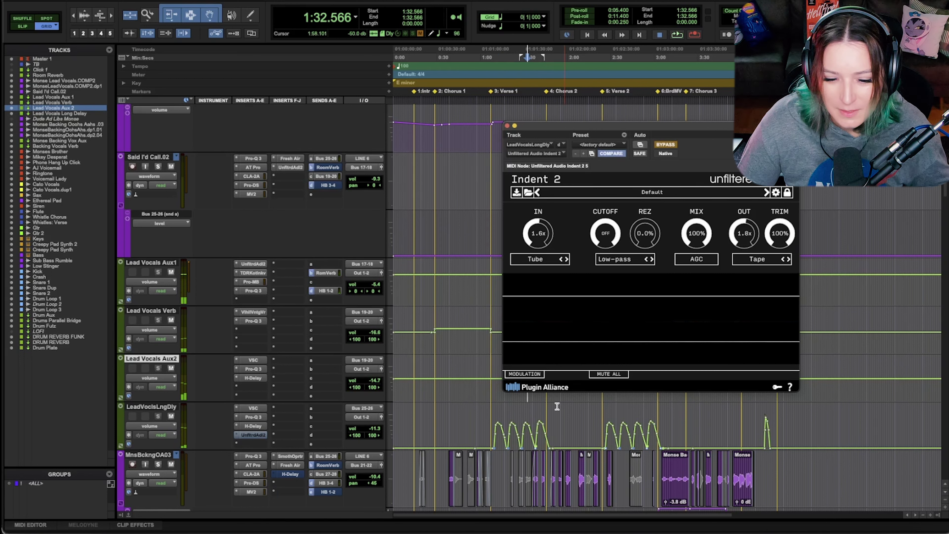
pyautogui.moveTo(784, 237); pyautogui.dragTo(781, 242)
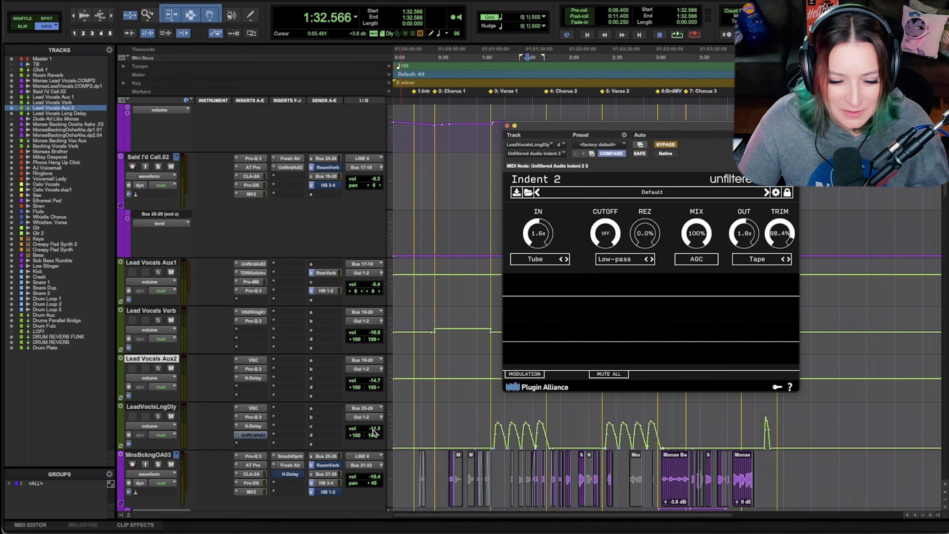
# Switch to the Mix window to view all channel strips, leaving the long delay's Indent 2 open.
pyautogui.press('super+equal')
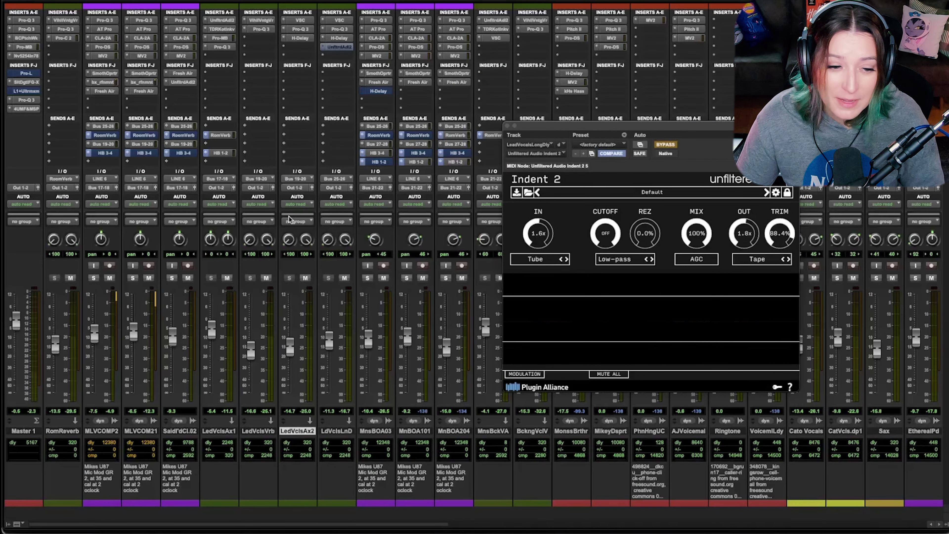